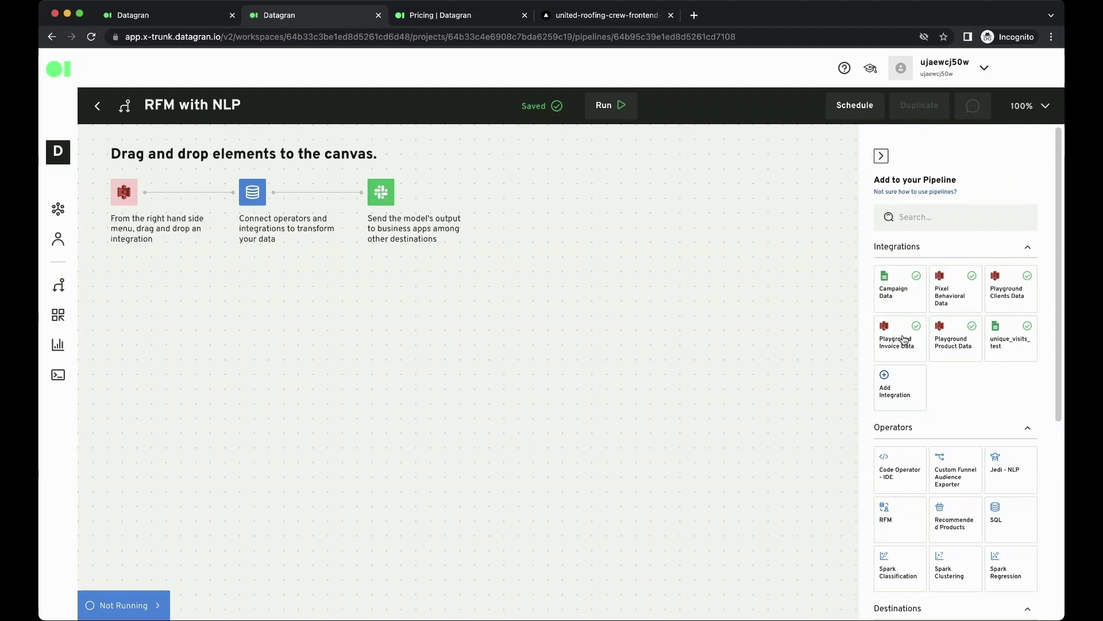
# Place the Playground Invoice Data source node on the canvas, up and to the left.
pyautogui.moveTo(339, 328); pyautogui.dragTo(339, 326)
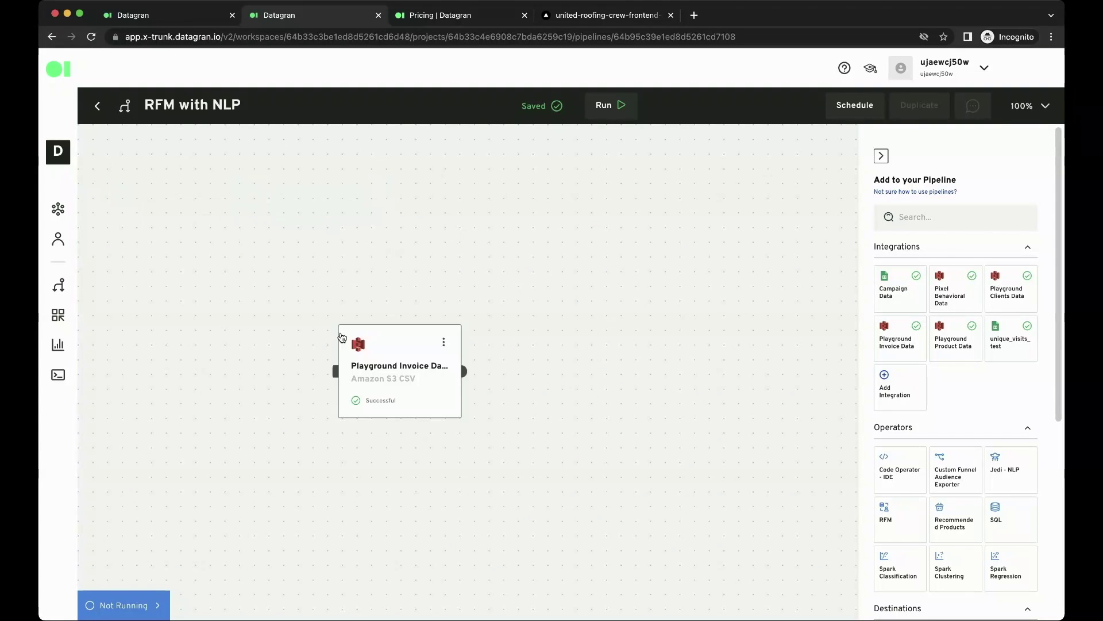
pyautogui.moveTo(371, 370); pyautogui.dragTo(205, 281)
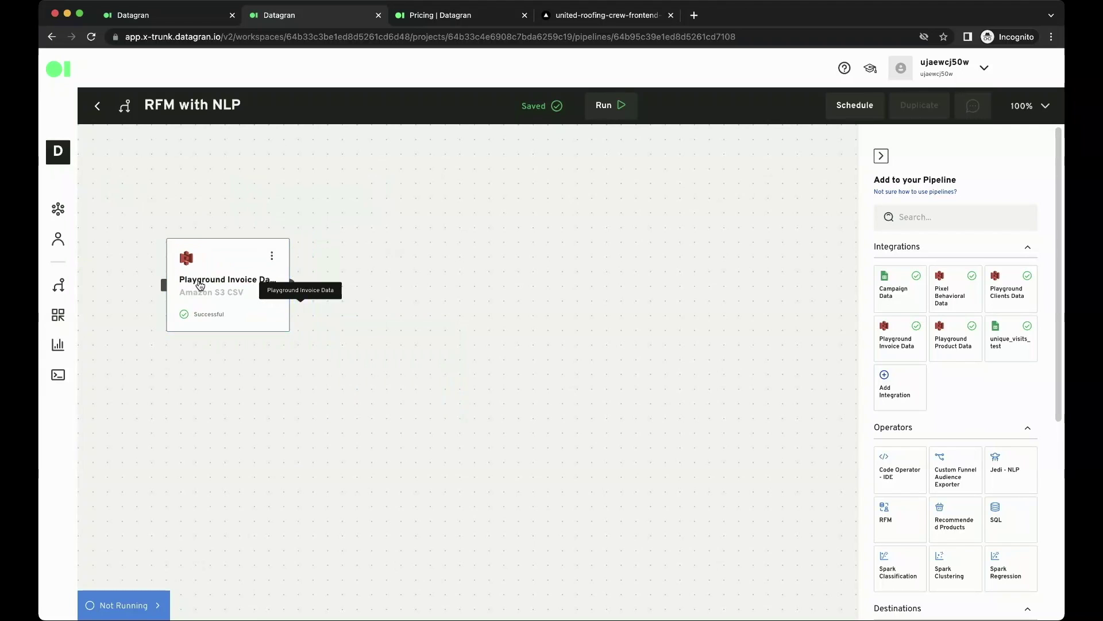
pyautogui.scroll(-3, 883, 532)
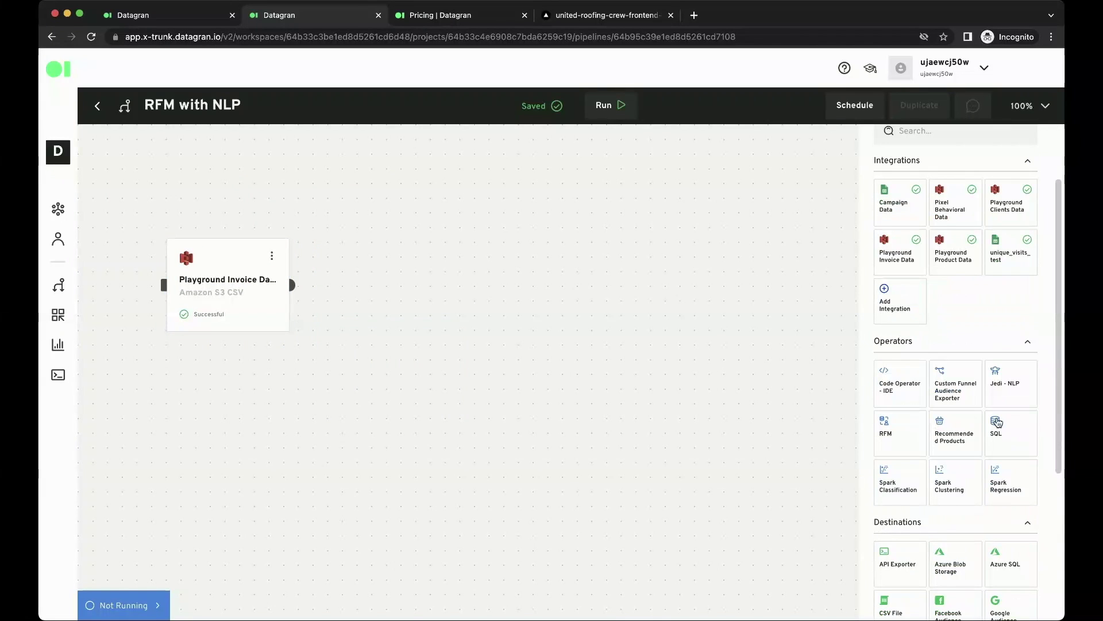
# Add a Jedi - NLP operator and connect the invoice data output into it.
pyautogui.moveTo(1009, 393); pyautogui.dragTo(460, 275)
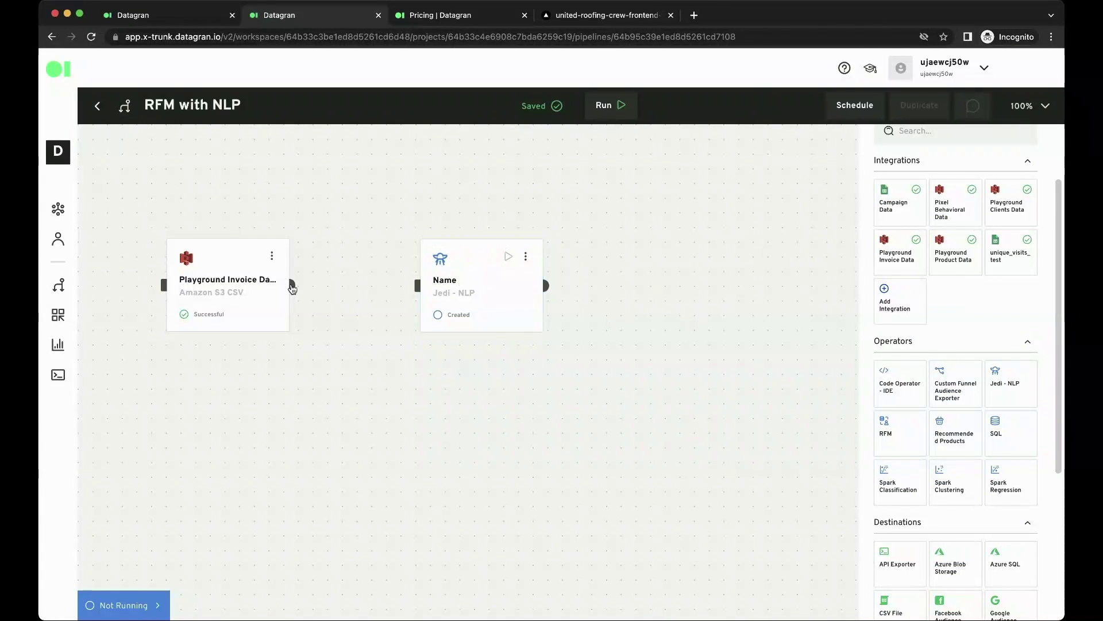
pyautogui.moveTo(291, 284); pyautogui.dragTo(420, 291)
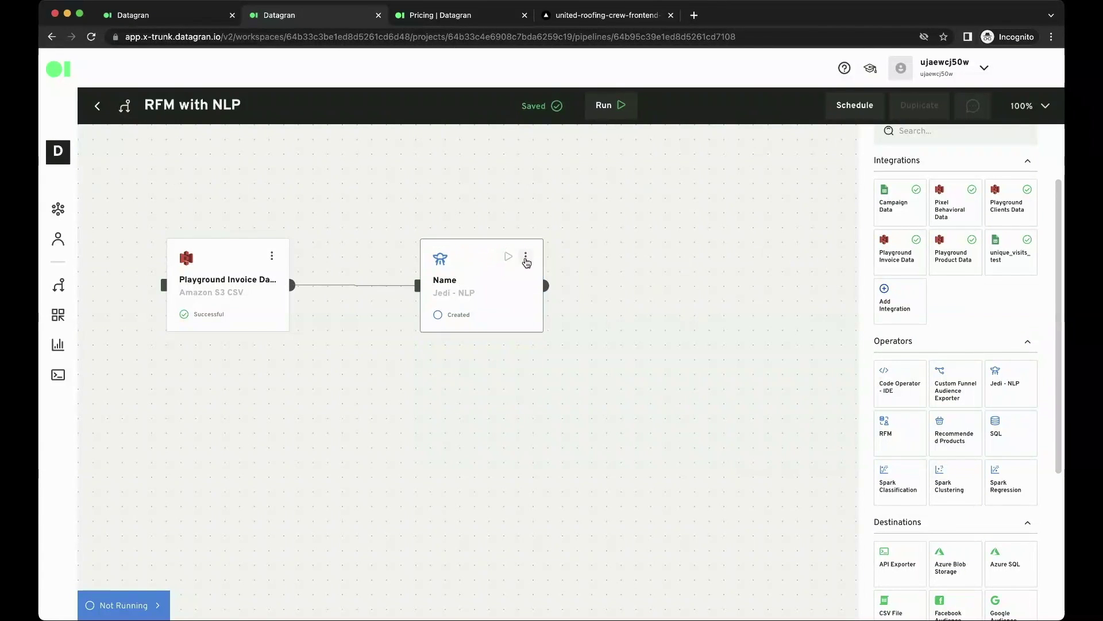
pyautogui.click(525, 256)
# In the Jedi - NLP editor, start typing 'What are the column nam' into the chat box.
pyautogui.click(547, 284)
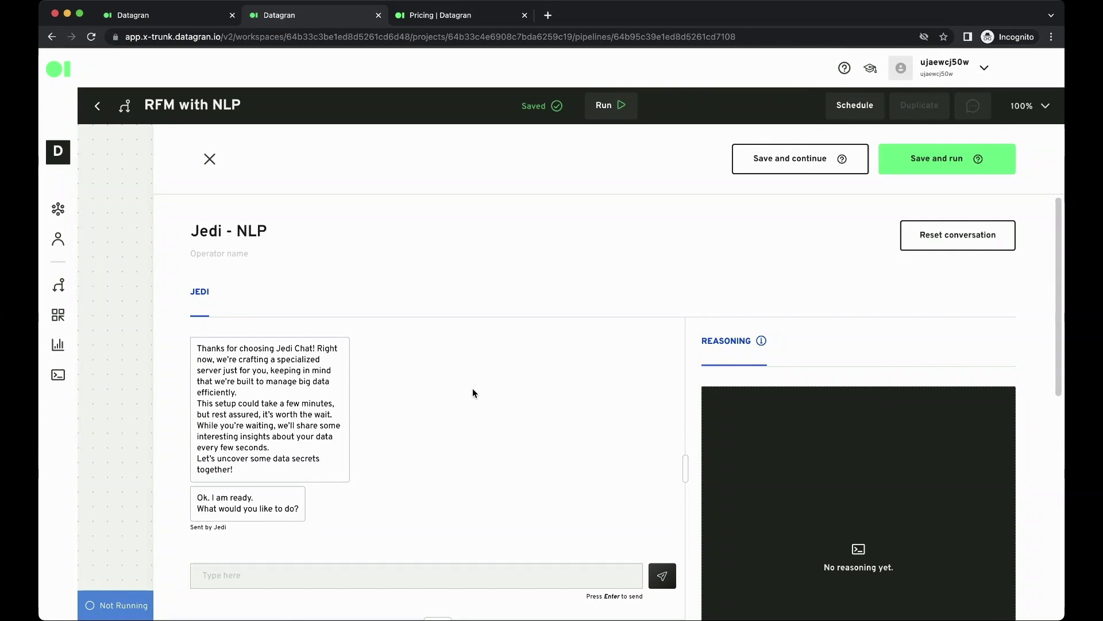
pyautogui.click(290, 582)
pyautogui.write('What are the column names in my table?')
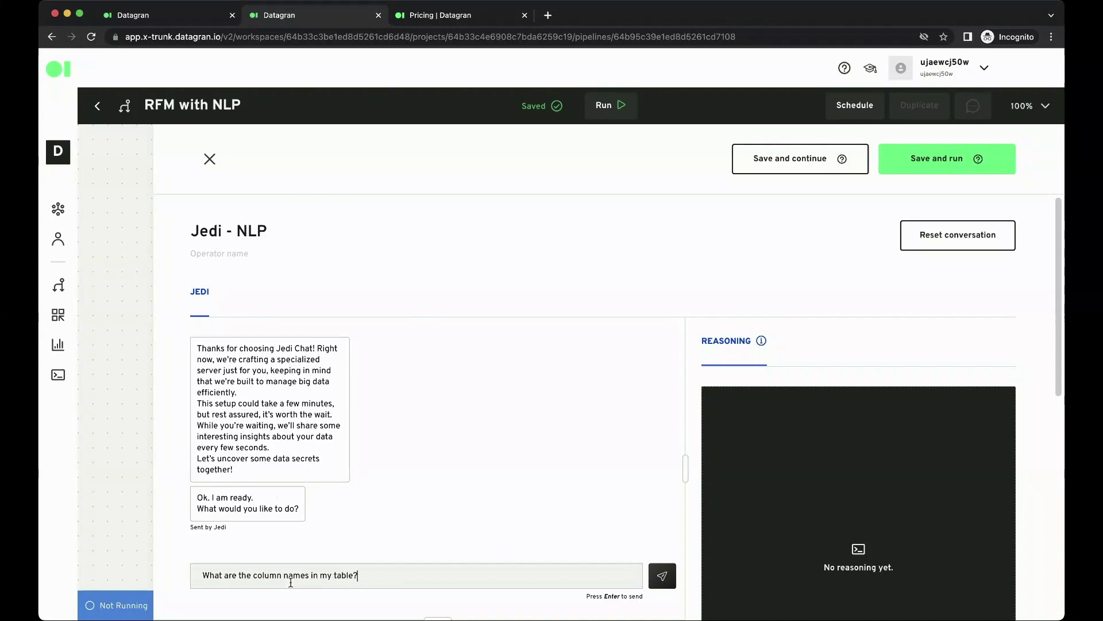
# Send the column-names question, review the output columns (Id, InvoiceNo, ProductID, Quantity), then paste a follow-up.
pyautogui.press('Return')
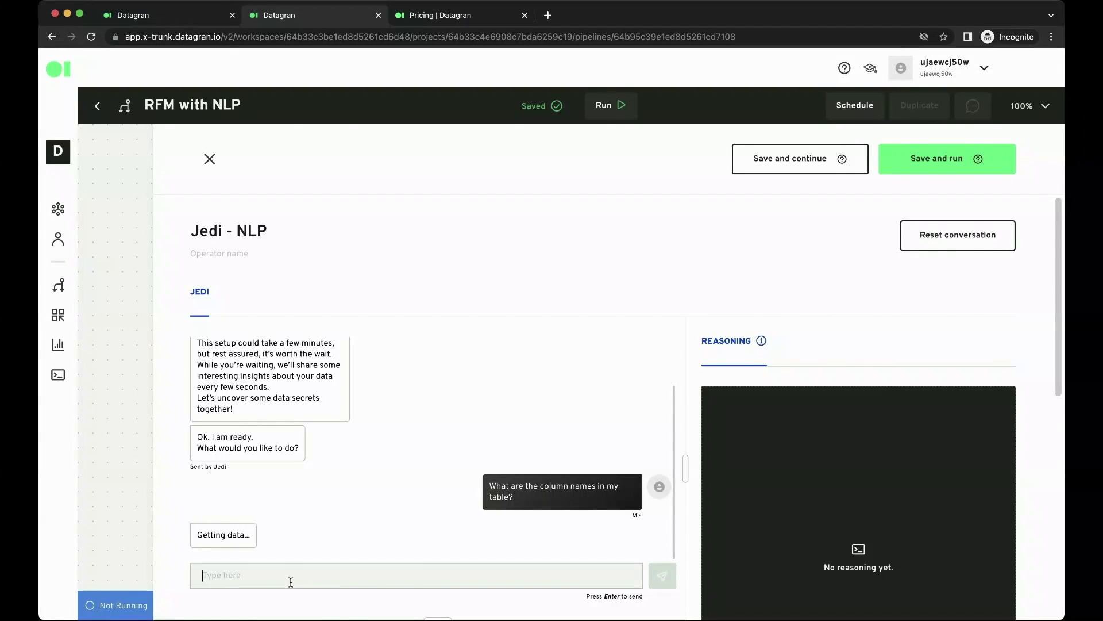
pyautogui.scroll(-5, 291, 581)
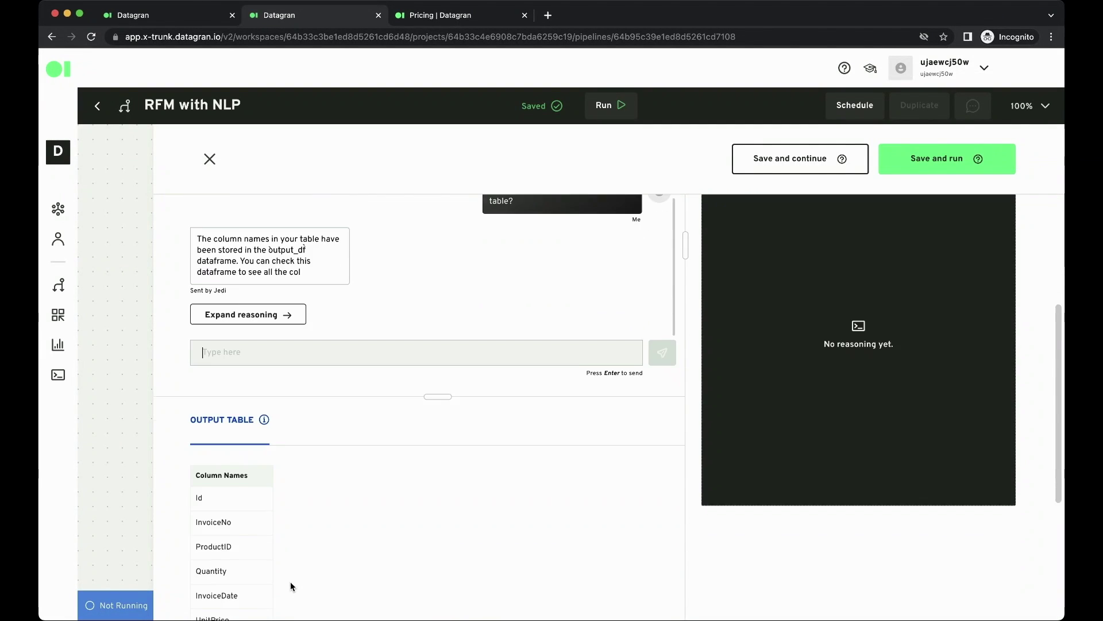
pyautogui.scroll(-3, 290, 581)
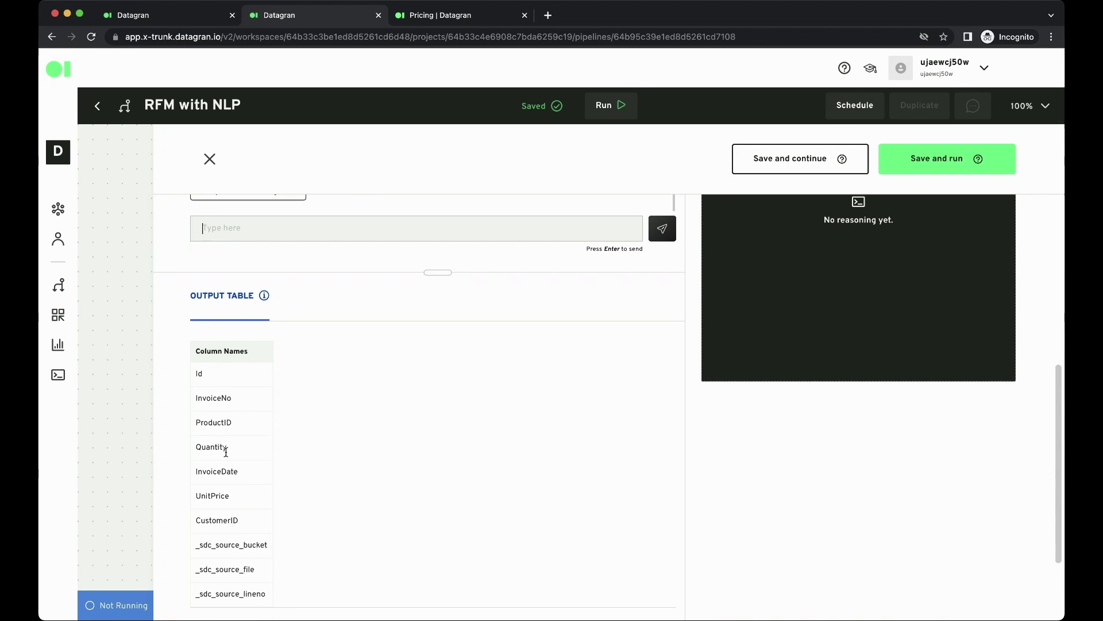
pyautogui.scroll(3, 226, 532)
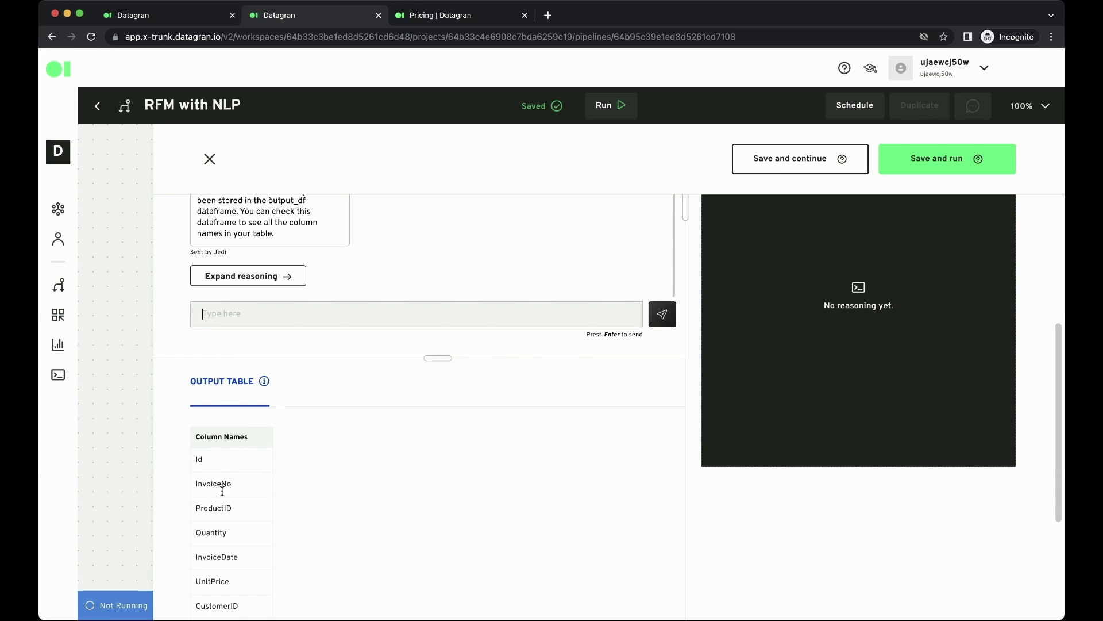
pyautogui.write('https://dev-app.theunitedpayments.com/')
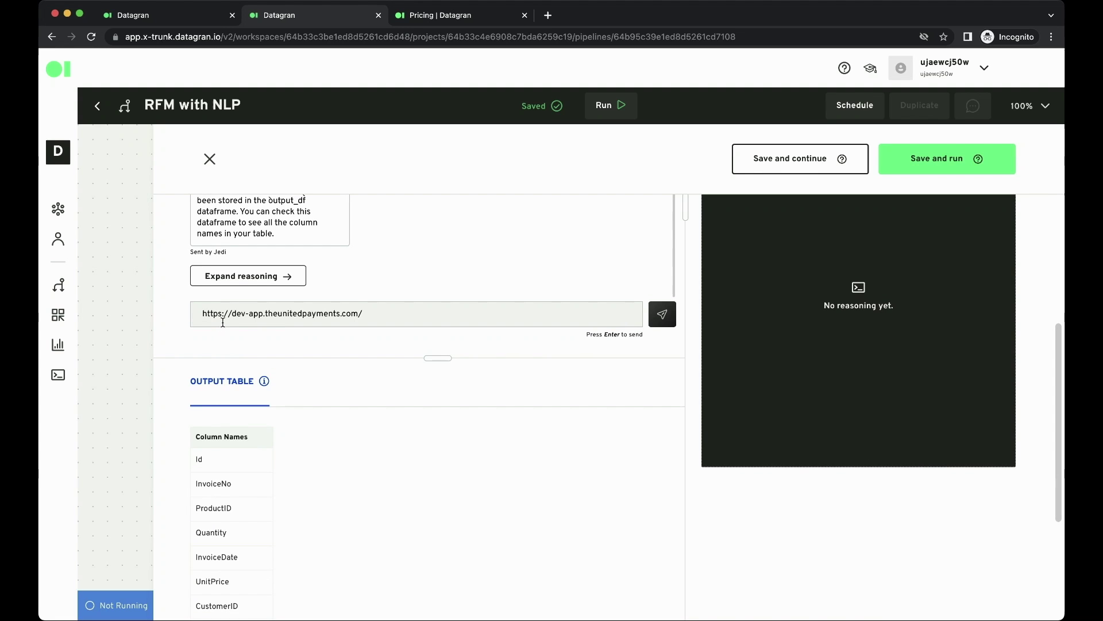
pyautogui.press('Return')
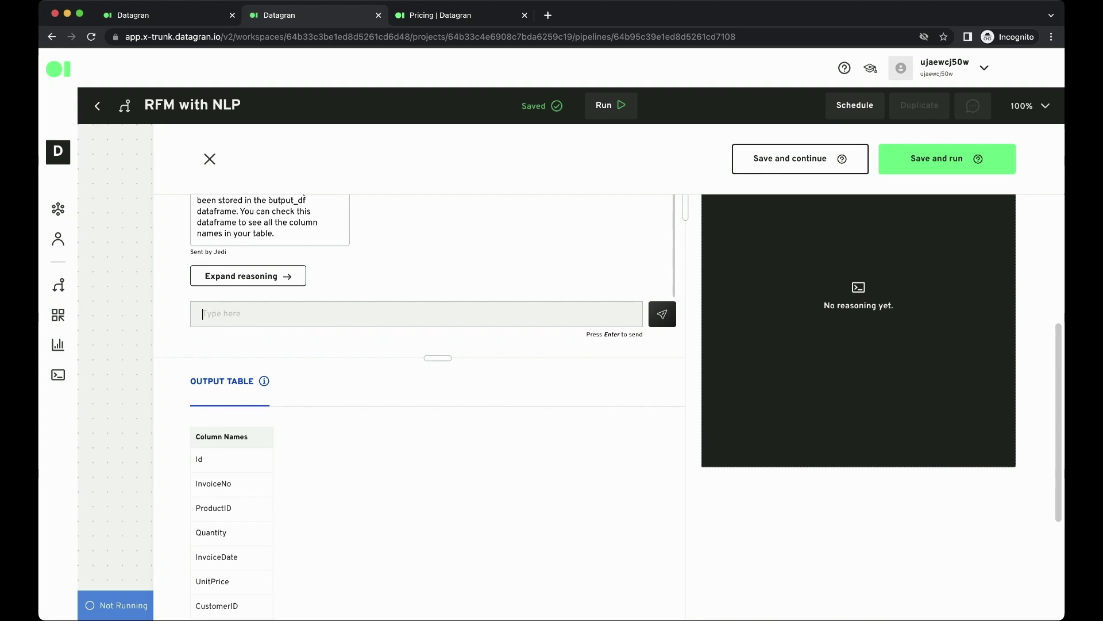
# Paste and send the RFM request for CustomerID, datetime InvoiceDate and a UnitPrice × Quantity Value column.
pyautogui.click(279, 314)
pyautogui.write('I want to run an RFM analysis. Can I do it with the data I have? I need a table with Customer ID, Invoice date and value. Can you generate a table with those columns? Make sure the invoice date is in date time format.')
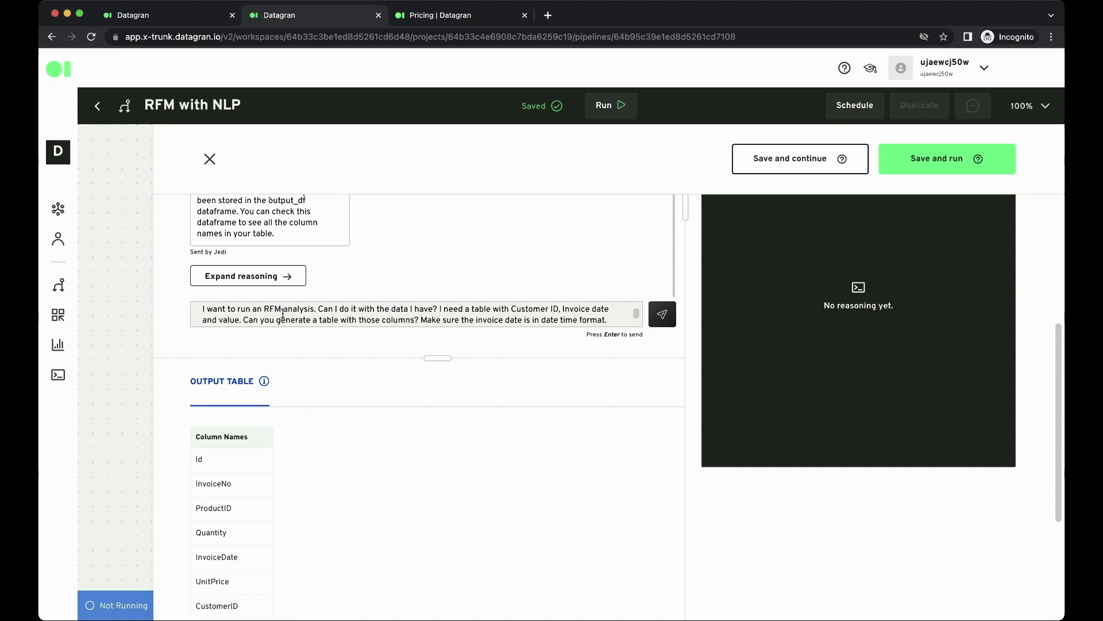
pyautogui.click(662, 315)
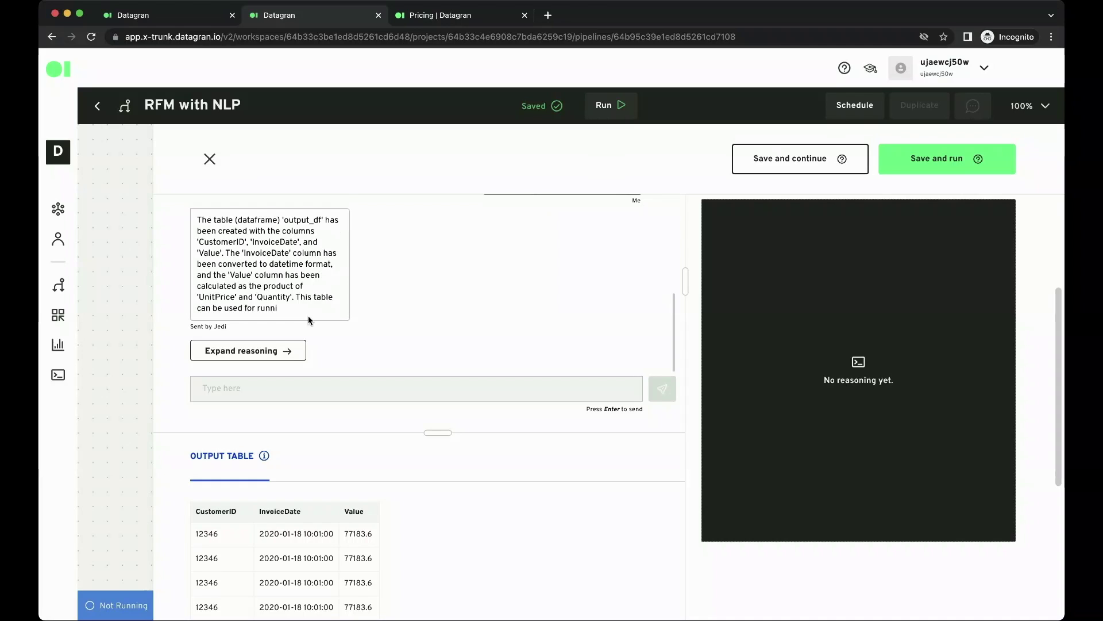
pyautogui.scroll(-3, 374, 428)
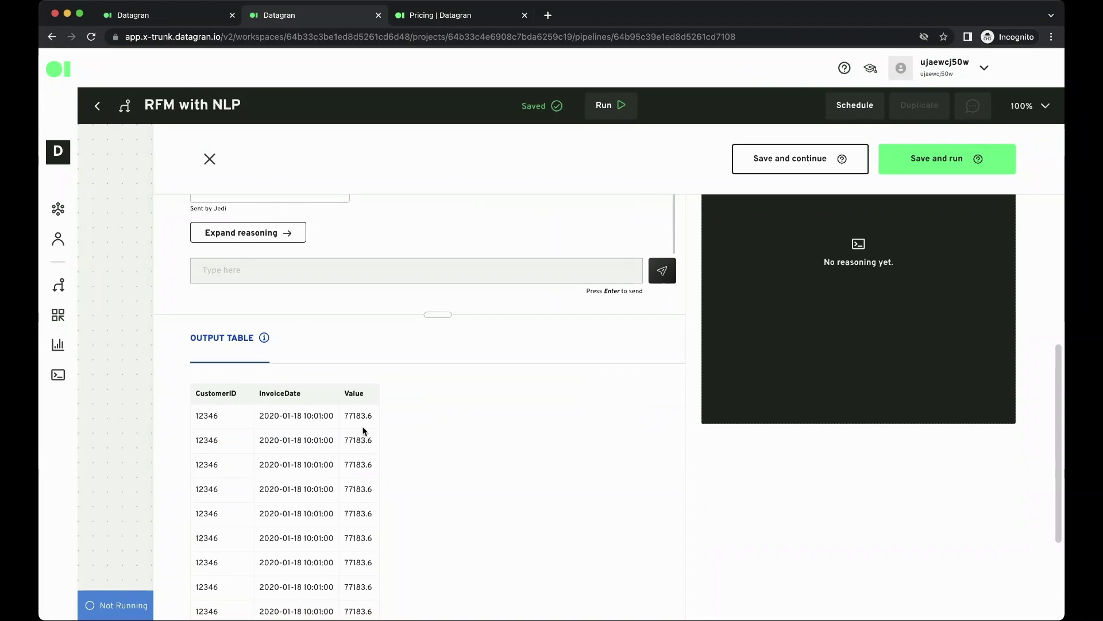
pyautogui.scroll(5, 273, 519)
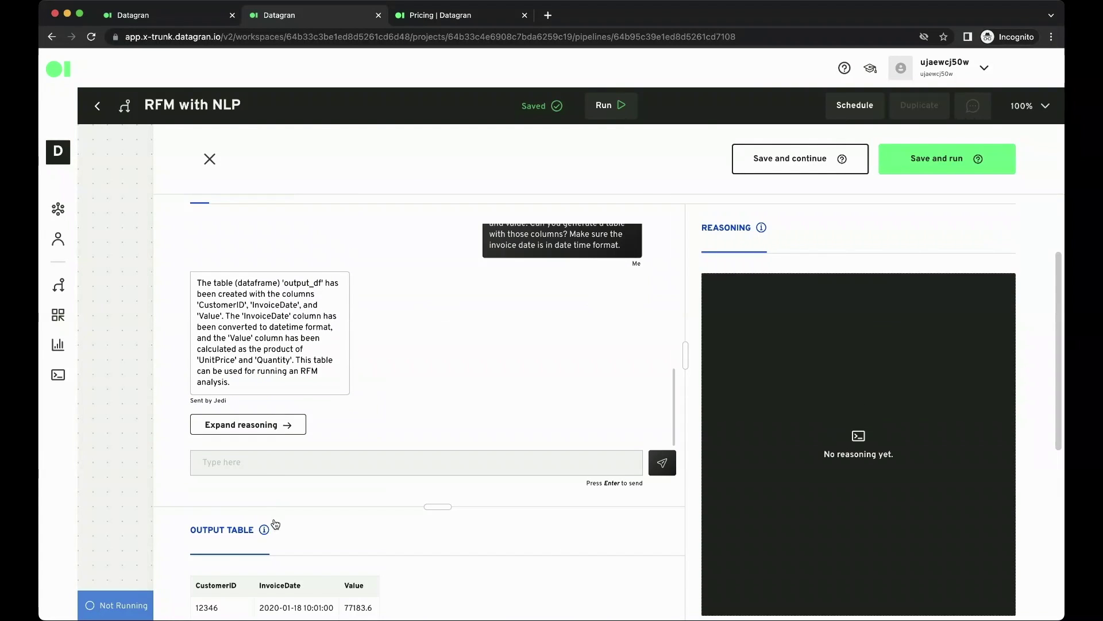
# Inspect Jedi's reasoning and executed Python code, then save and run the Jedi - NLP operator.
pyautogui.click(281, 425)
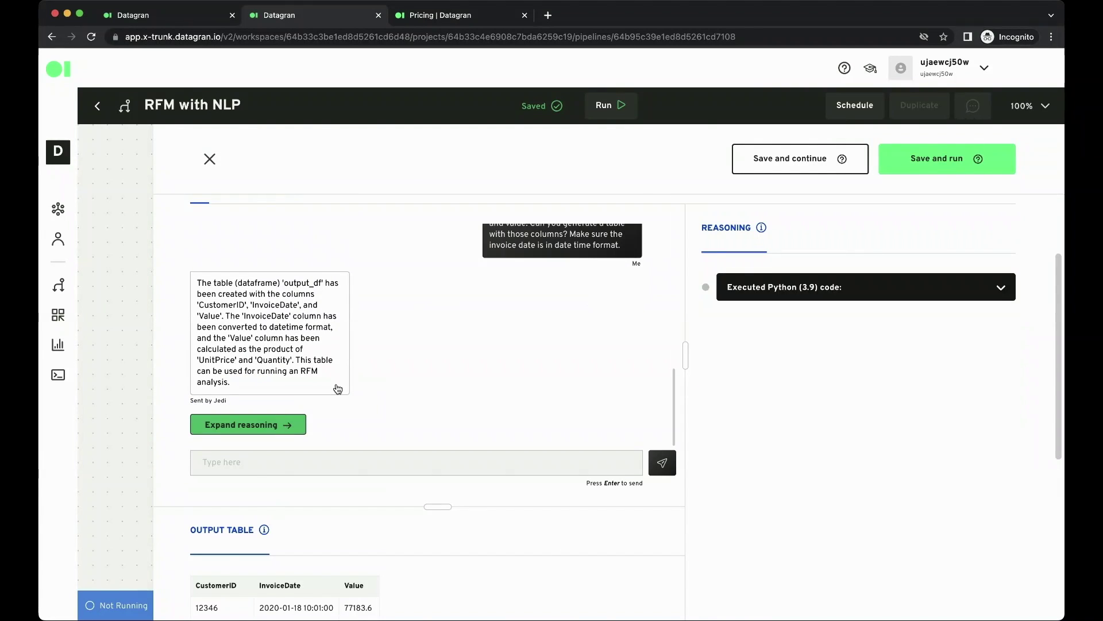
pyautogui.click(809, 286)
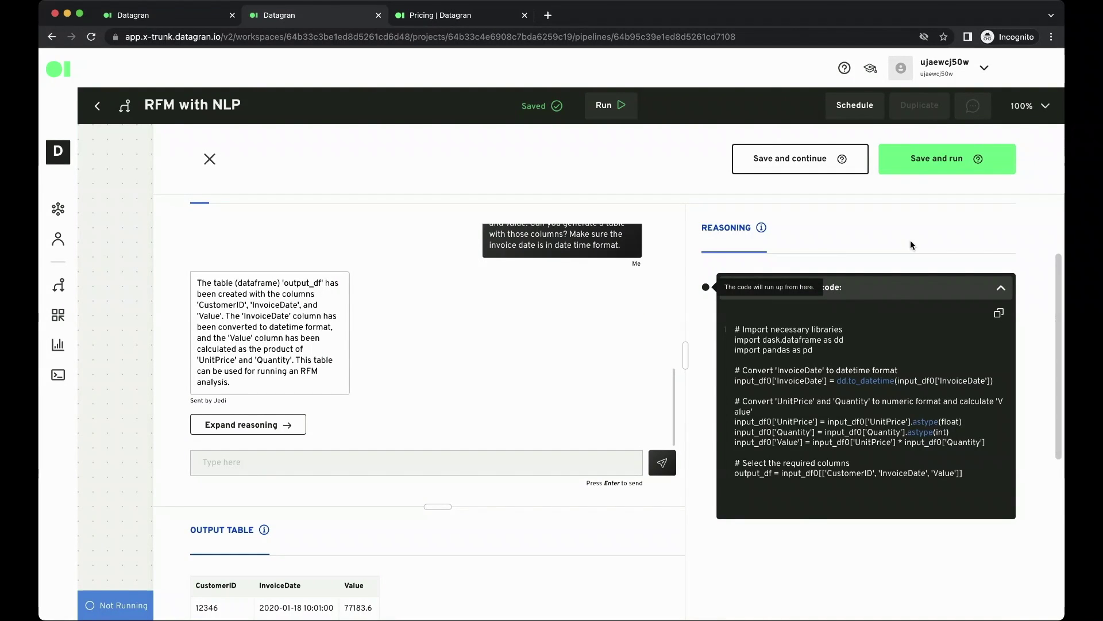
pyautogui.click(952, 159)
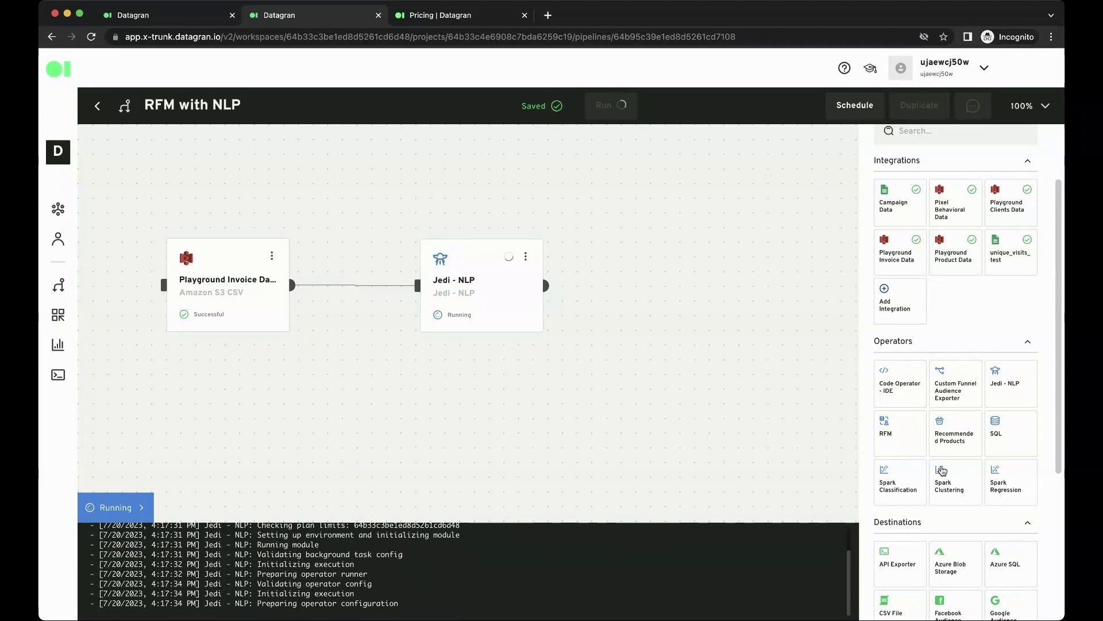
# Place an RFM operator beside Jedi - NLP, hide the run log, and feed the NLP output into it.
pyautogui.scroll(-5, 942, 470)
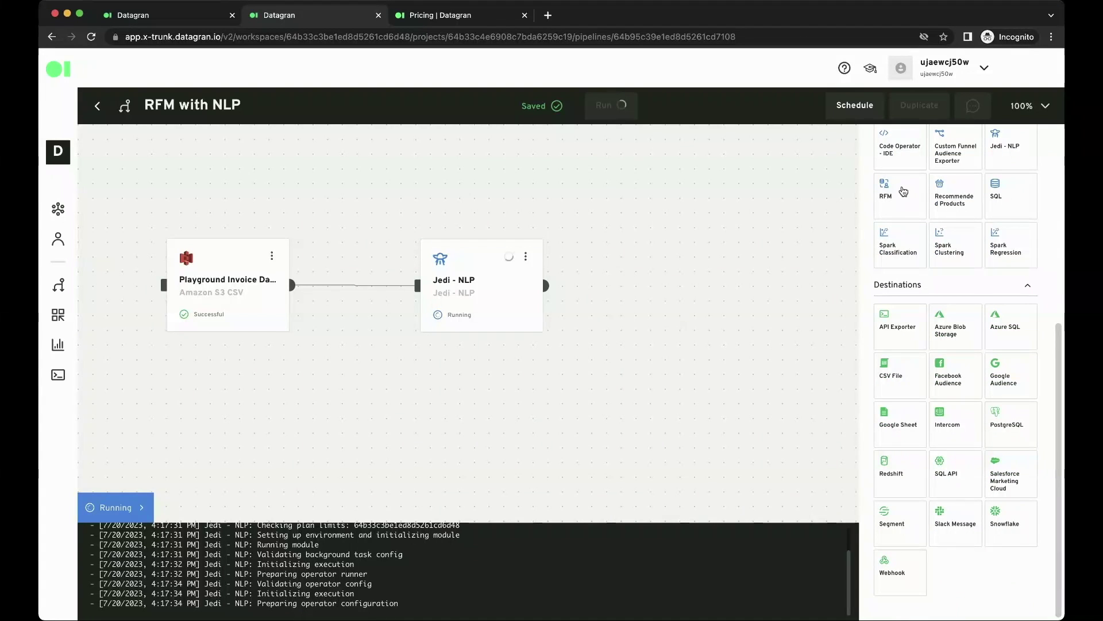
pyautogui.moveTo(689, 274); pyautogui.dragTo(690, 275)
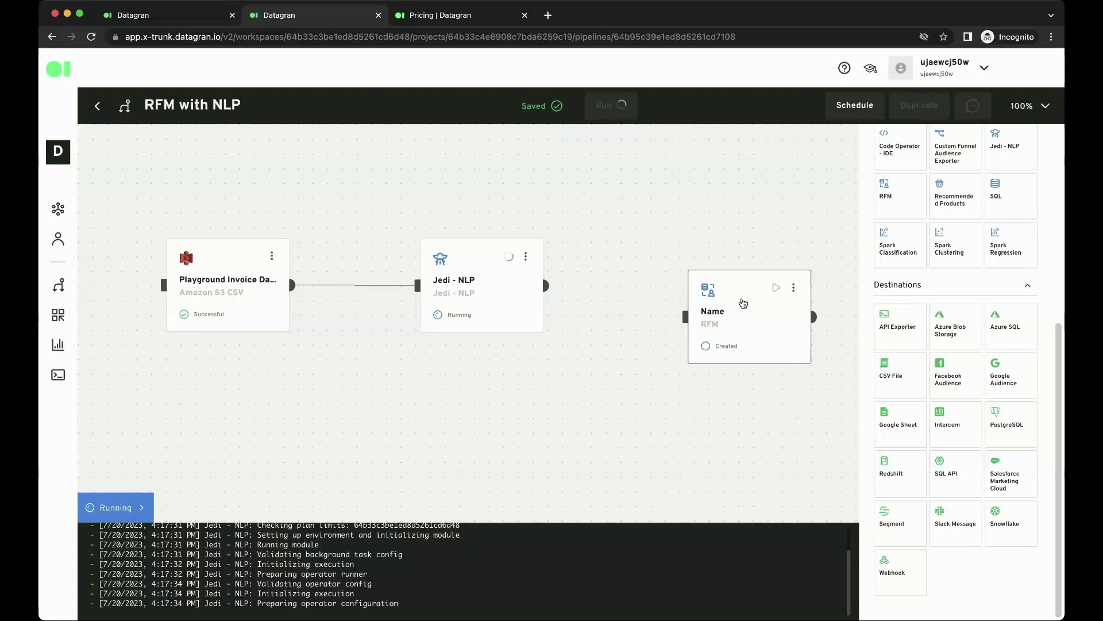
pyautogui.moveTo(744, 301); pyautogui.dragTo(702, 283)
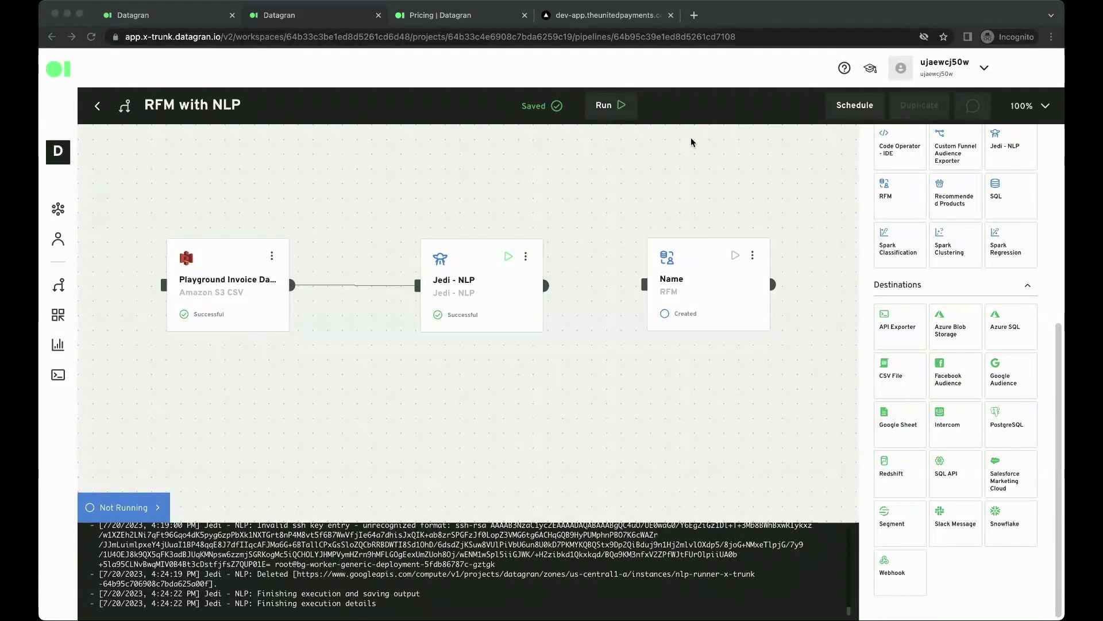
pyautogui.click(668, 165)
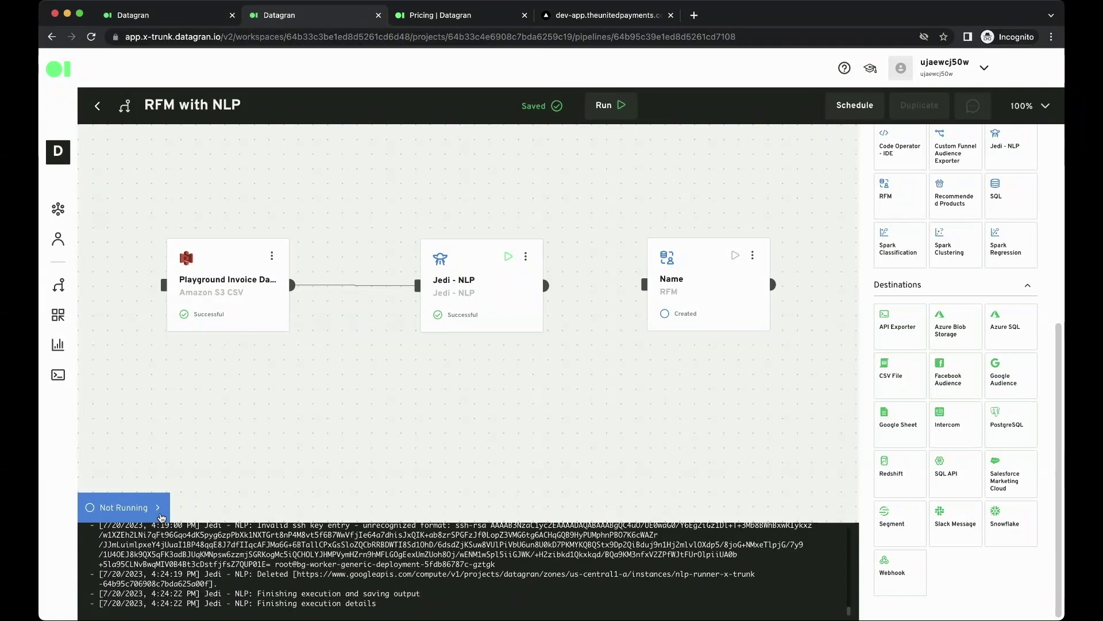
pyautogui.click(159, 508)
pyautogui.moveTo(545, 287); pyautogui.dragTo(645, 285)
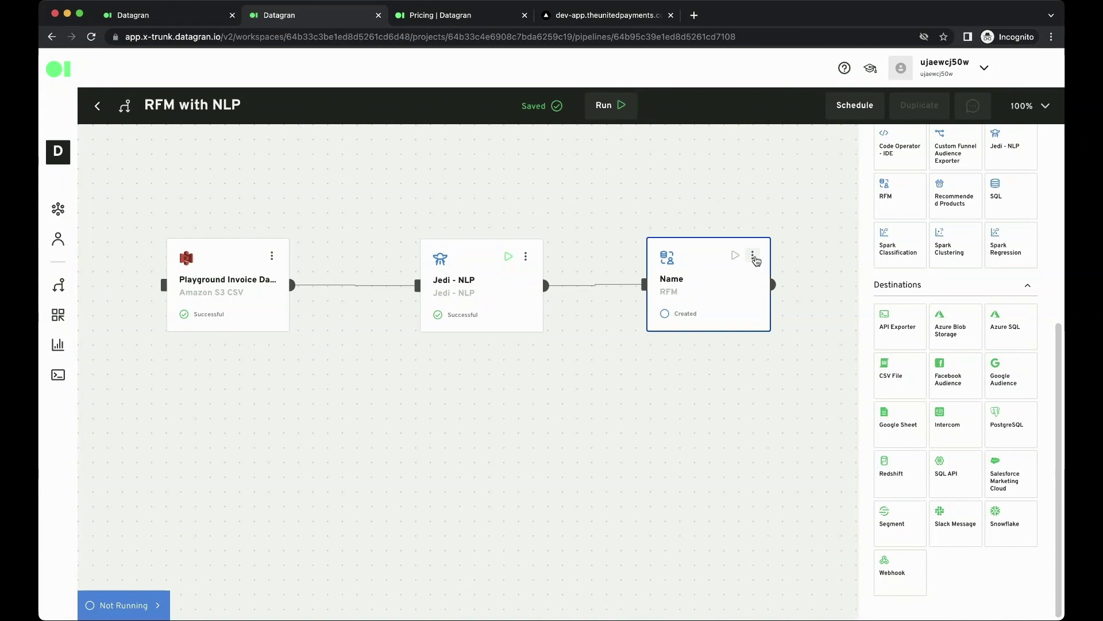
# Open the RFM node's settings and choose Jedi - NLP__output as its input table.
pyautogui.click(753, 255)
pyautogui.click(766, 277)
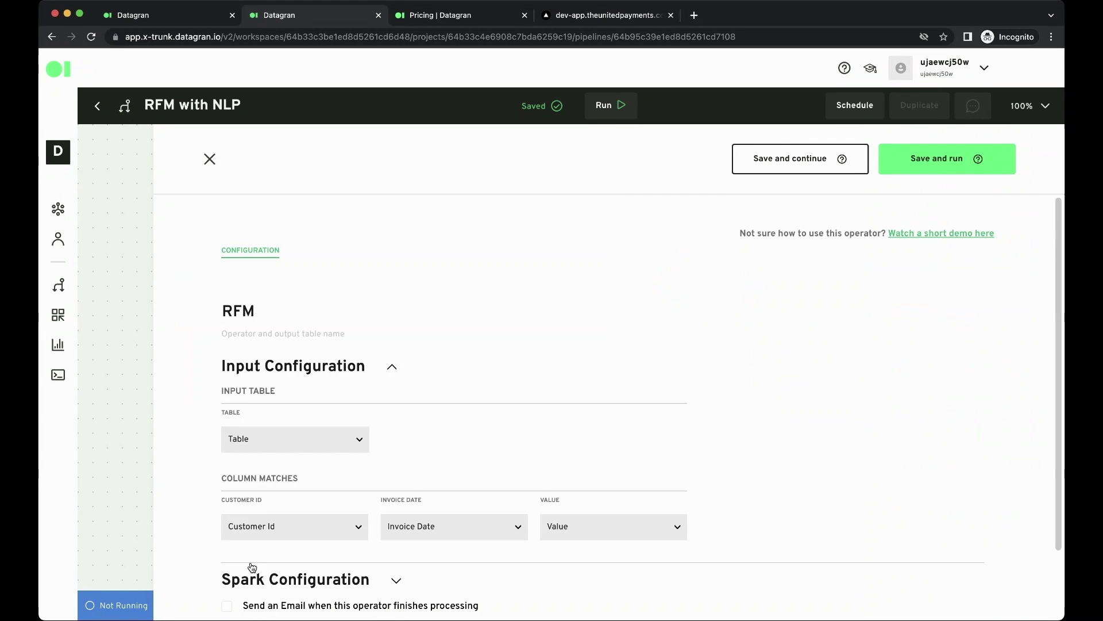
pyautogui.scroll(-3, 250, 562)
pyautogui.click(268, 364)
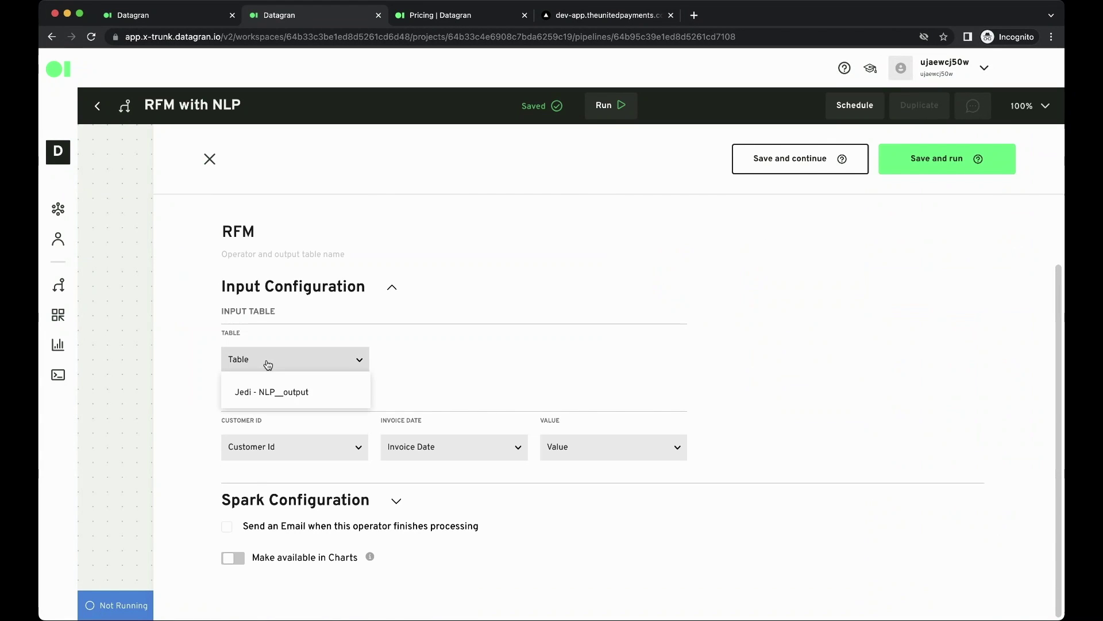
pyautogui.click(267, 395)
# Map Customer ID, Invoice Date and Value to CustomerID, InvoiceDate and Value, then save.
pyautogui.click(273, 448)
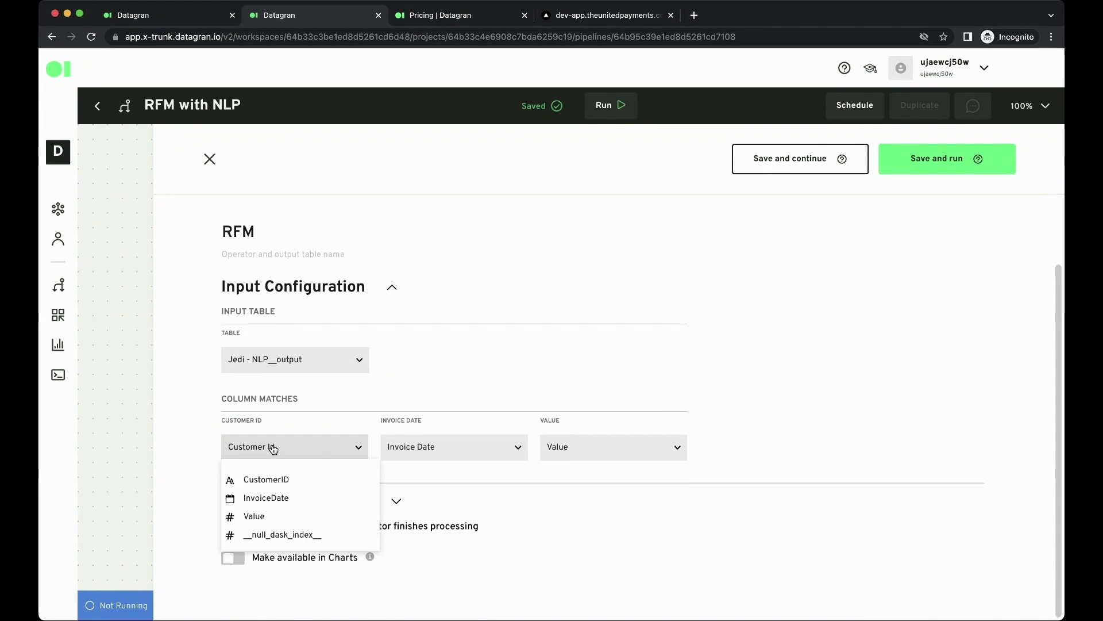
pyautogui.click(272, 480)
pyautogui.click(415, 448)
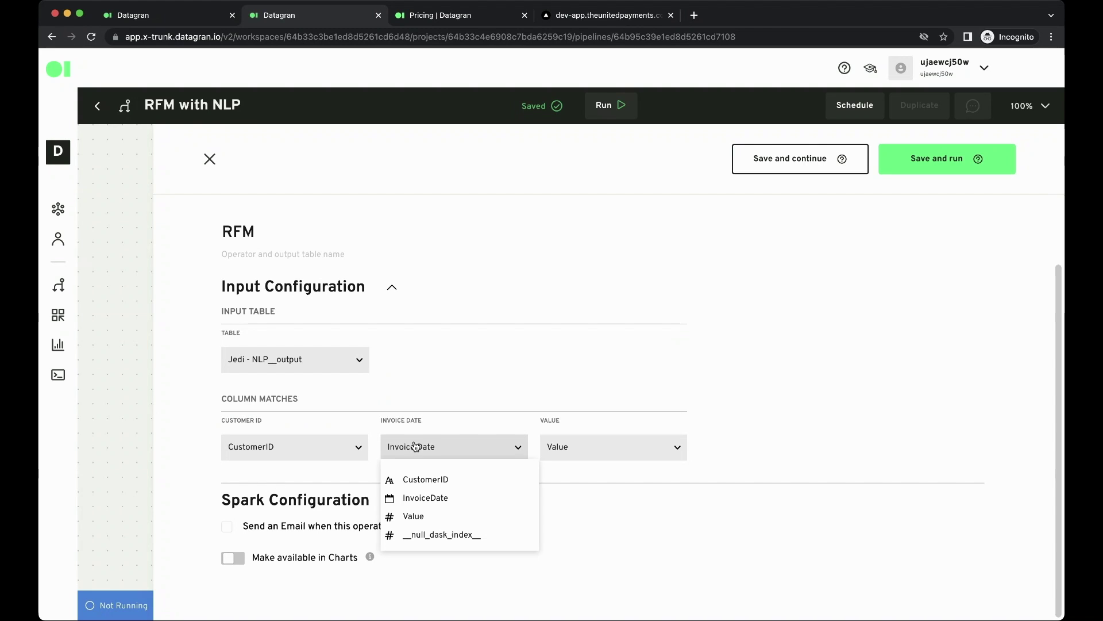
pyautogui.click(425, 497)
pyautogui.click(556, 449)
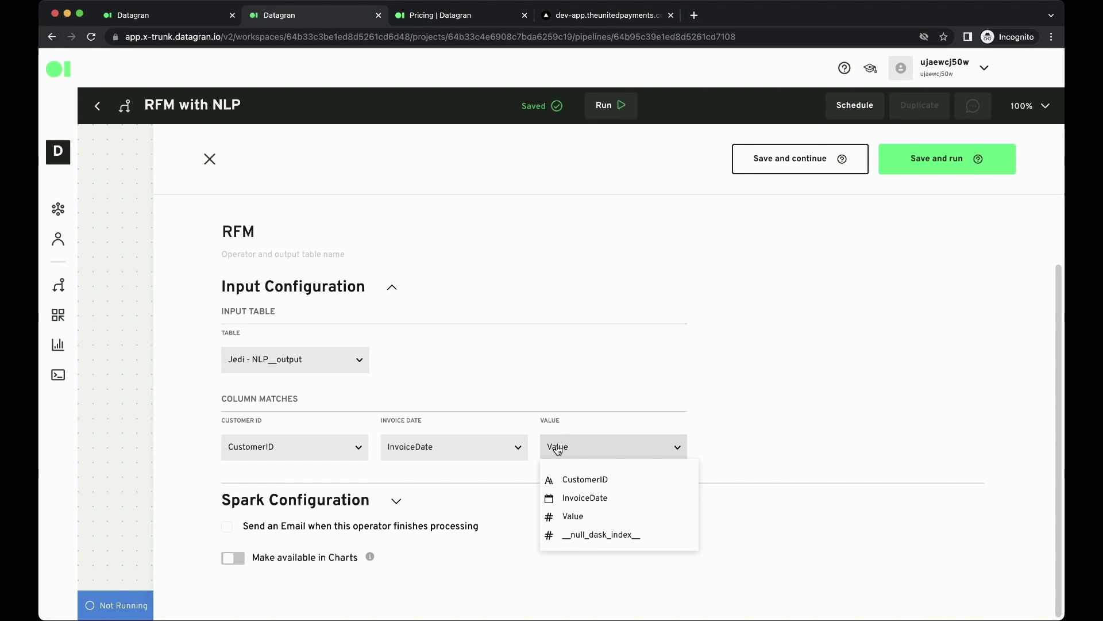
pyautogui.click(571, 517)
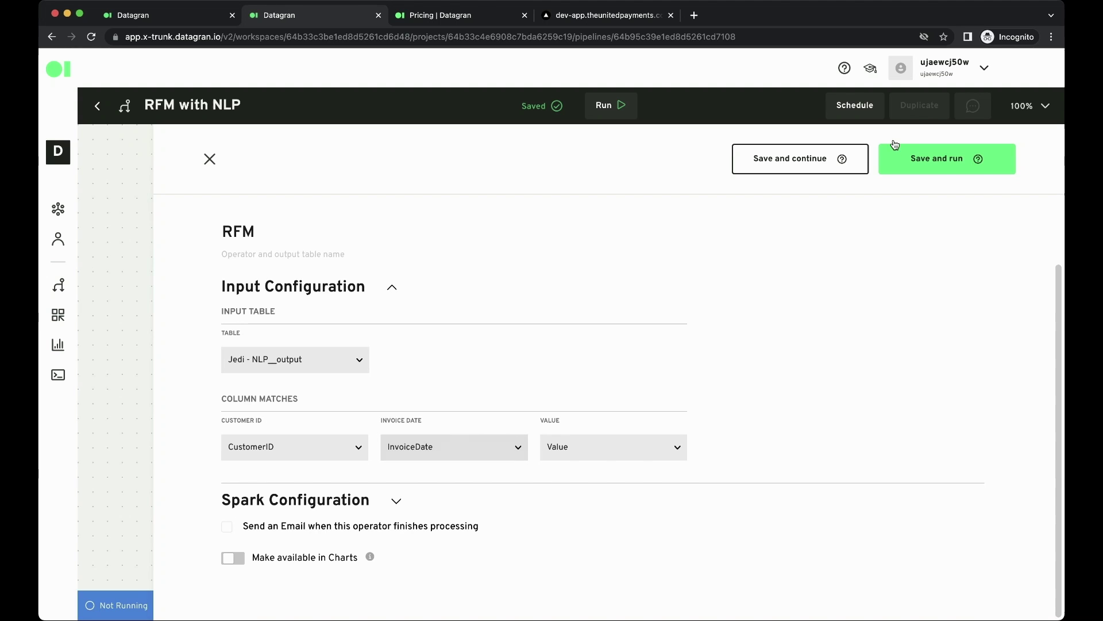
pyautogui.click(920, 165)
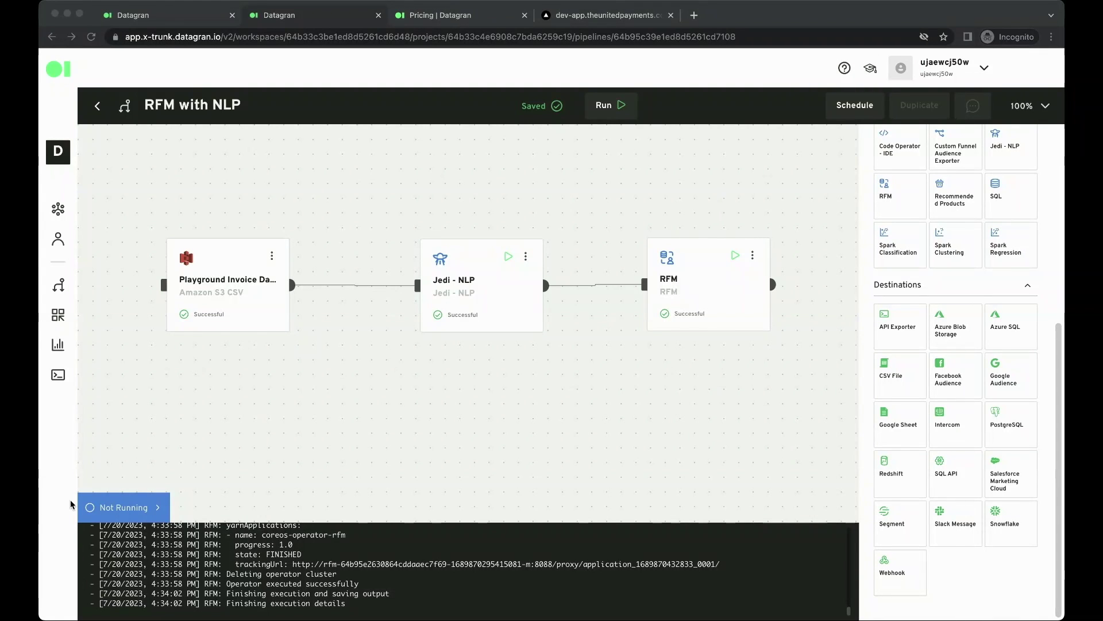
# Hide the finished RFM run log and drag a SQL operator onto the canvas.
pyautogui.click(154, 507)
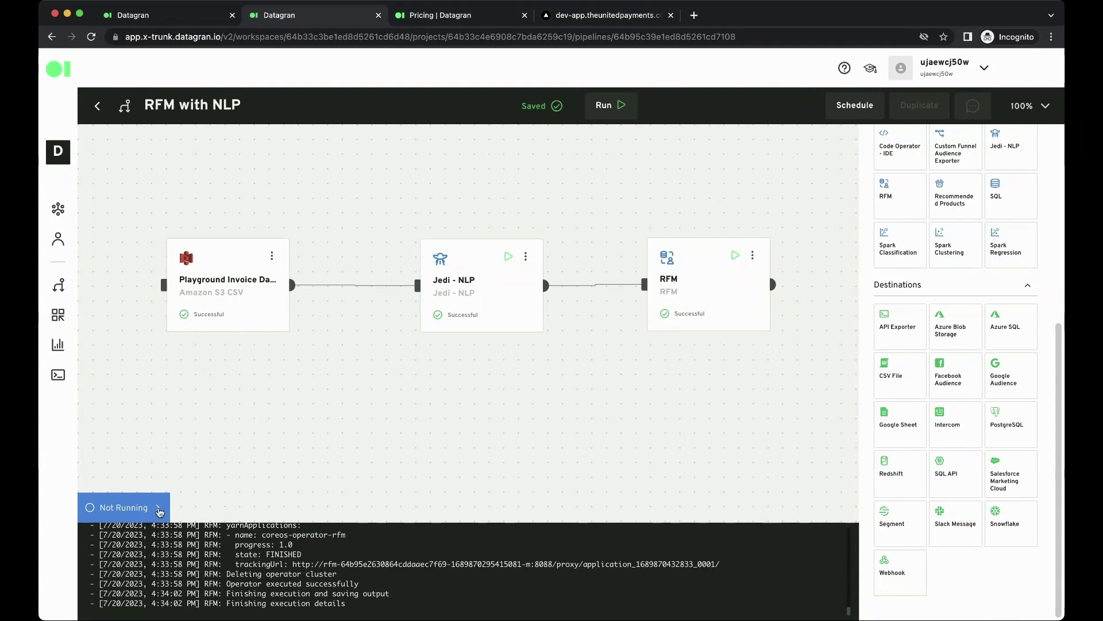
pyautogui.moveTo(539, 399); pyautogui.dragTo(363, 429)
pyautogui.scroll(1, 889, 350)
pyautogui.scroll(1, 890, 350)
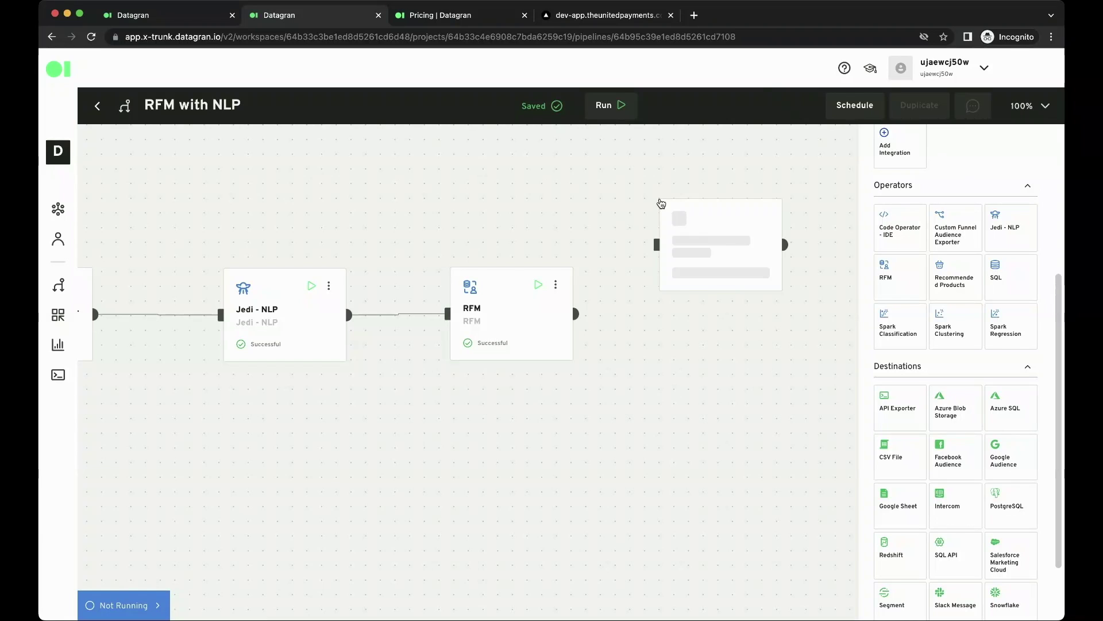
# Connect RFM to the SQL node and pick RFM > rfm_groups as starting data in the visual builder.
pyautogui.moveTo(577, 314); pyautogui.dragTo(658, 247)
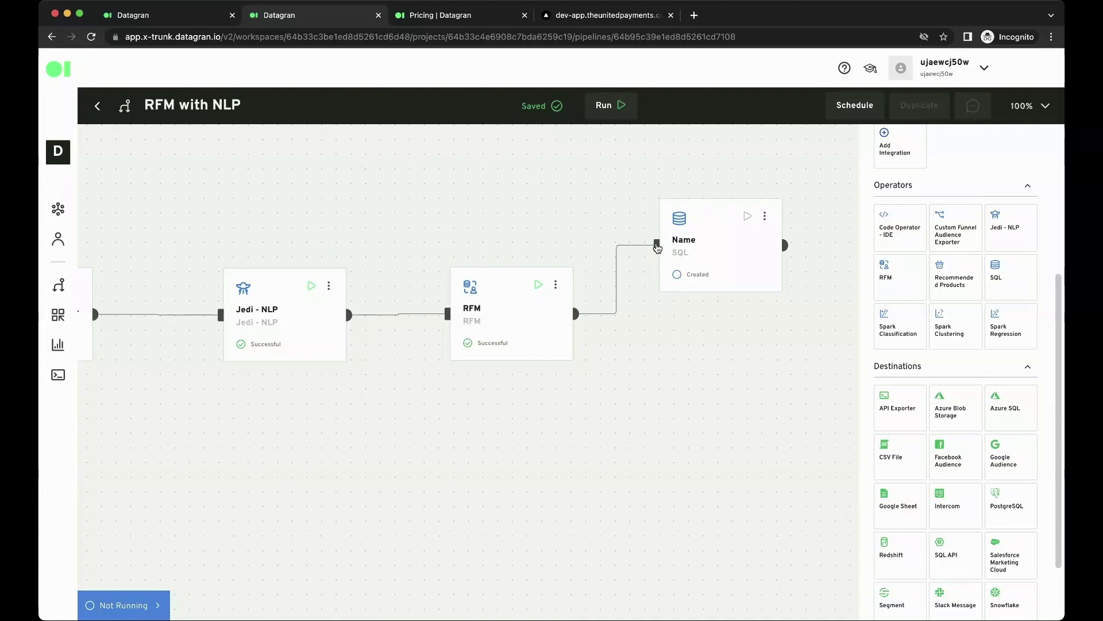
pyautogui.click(765, 216)
pyautogui.click(774, 241)
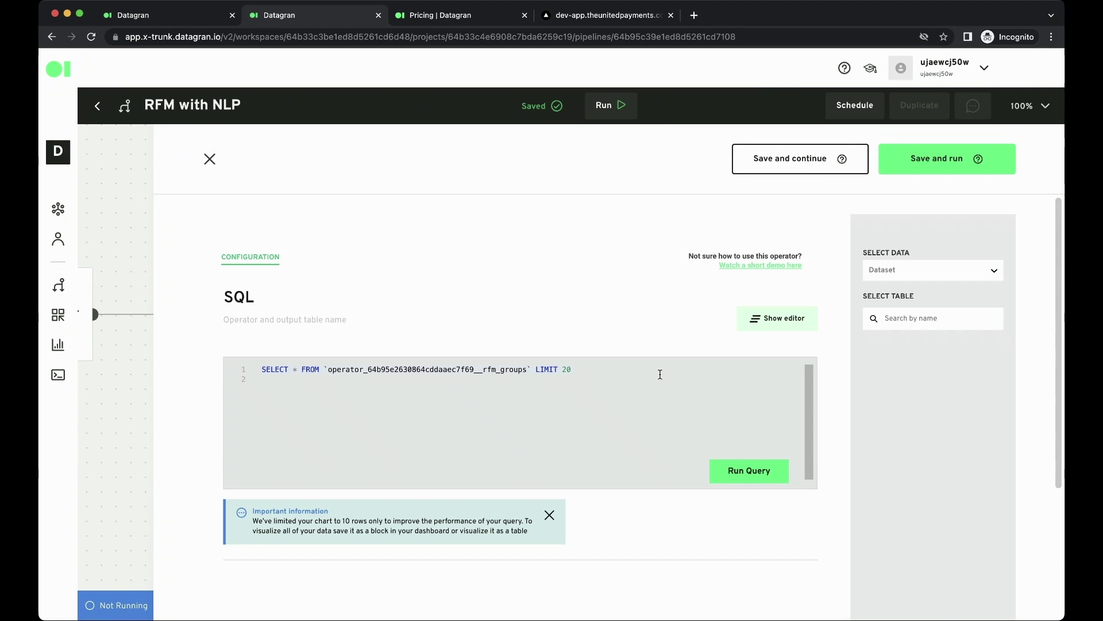
pyautogui.click(796, 325)
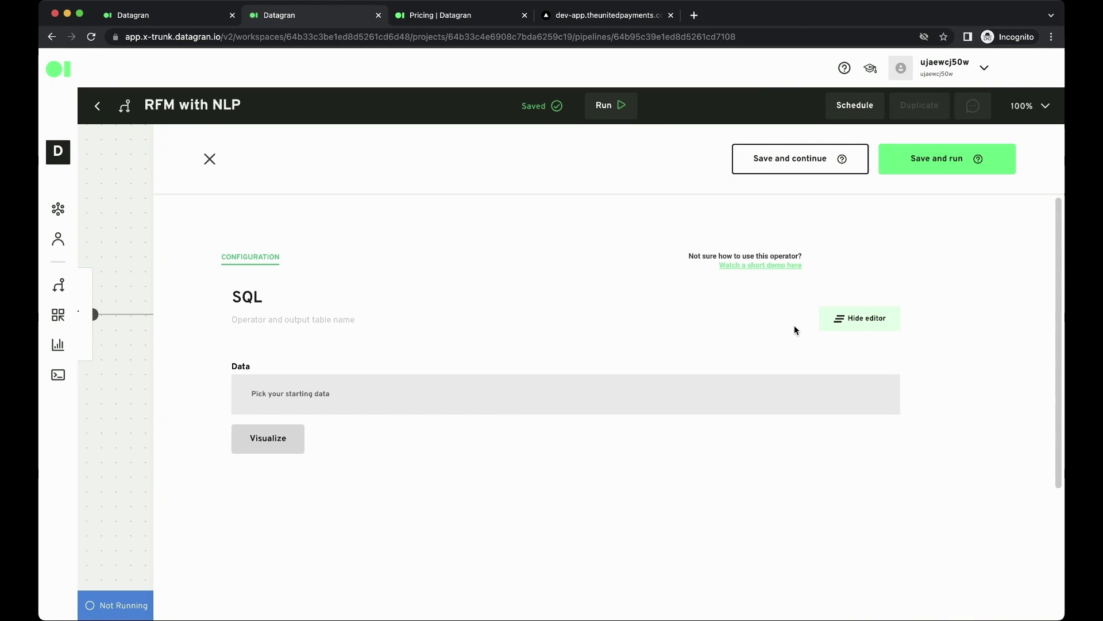
pyautogui.click(267, 408)
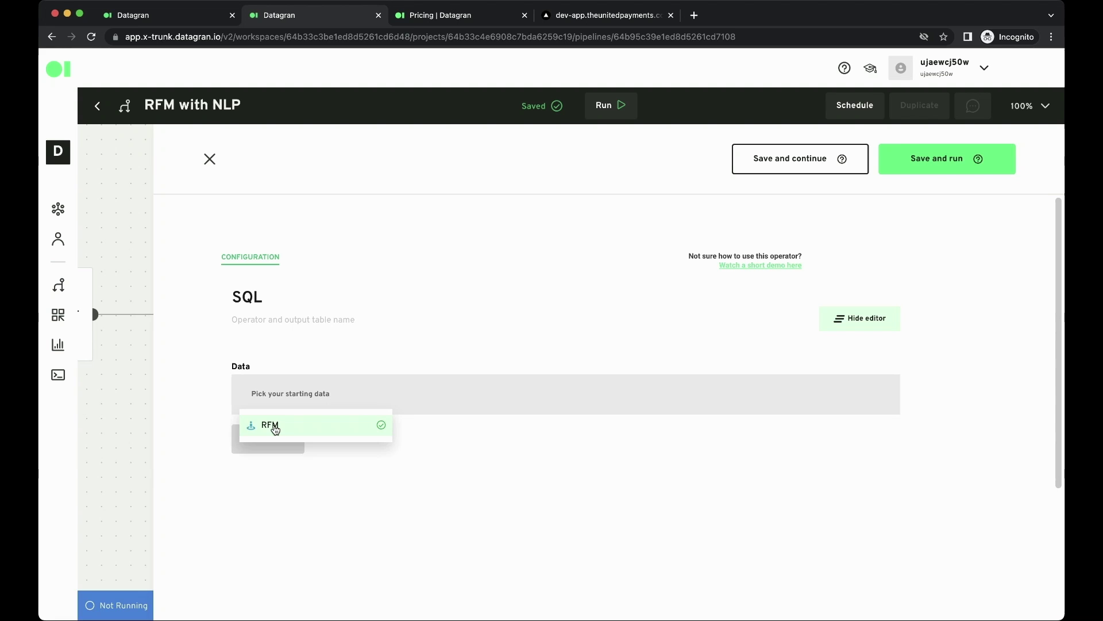
pyautogui.click(275, 428)
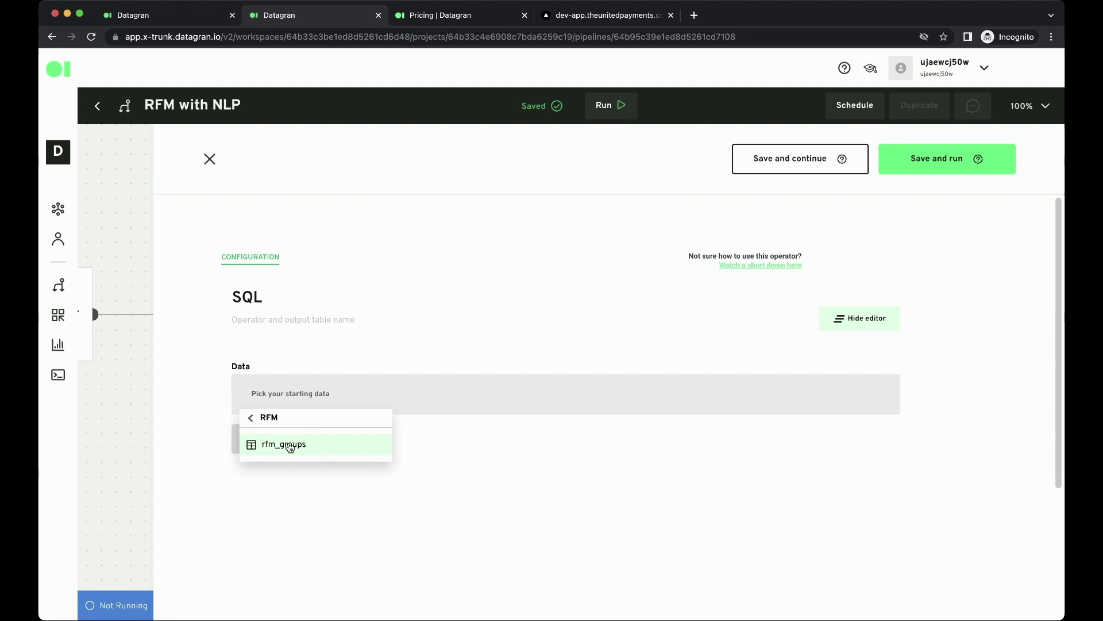
pyautogui.click(289, 447)
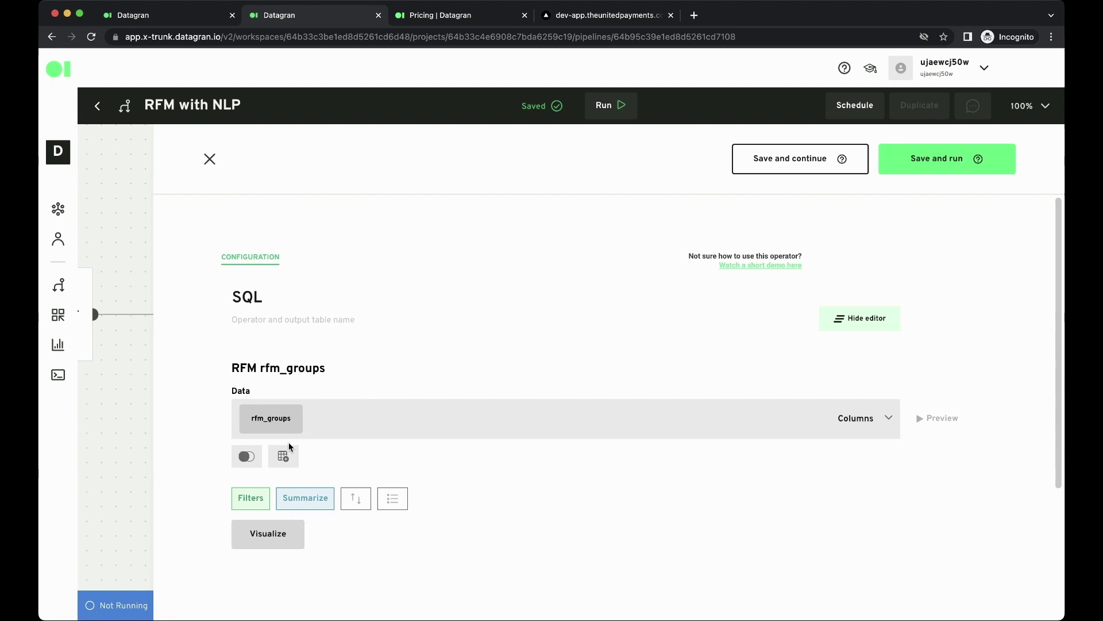
# Preview rfm_groups rows with R, F, M scores and labels, then close the SQL editor.
pyautogui.click(943, 419)
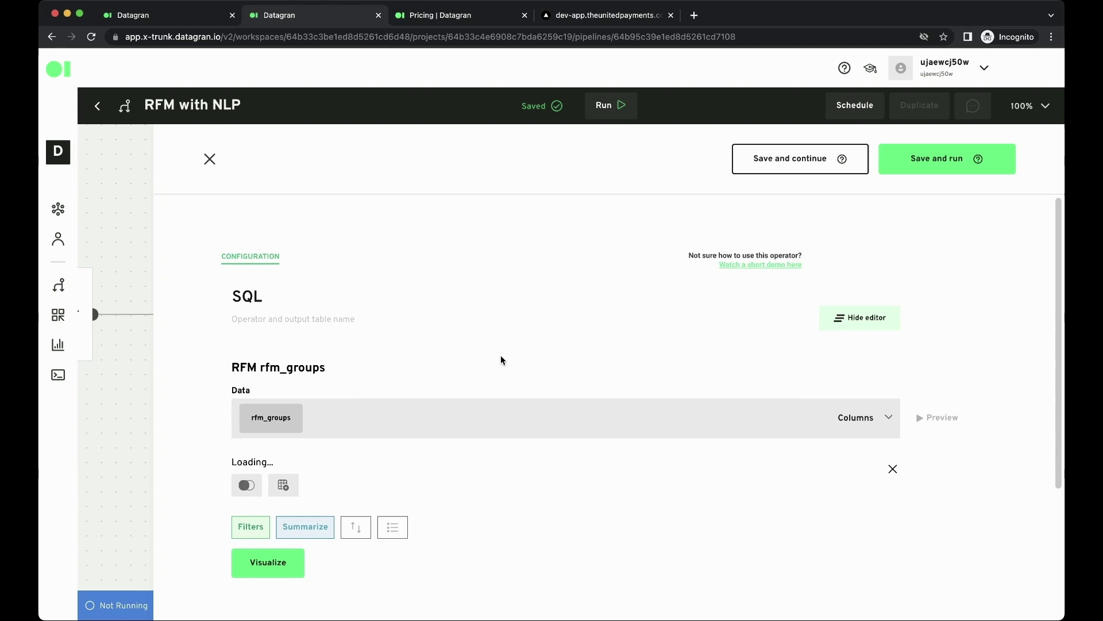
pyautogui.scroll(-4, 501, 361)
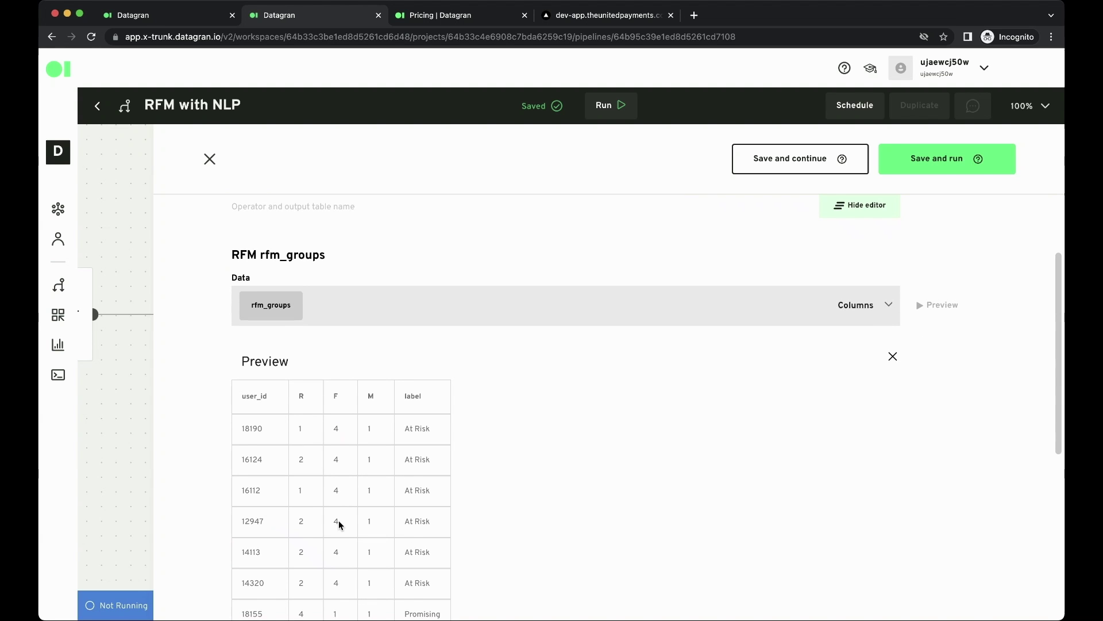
pyautogui.scroll(-3, 408, 476)
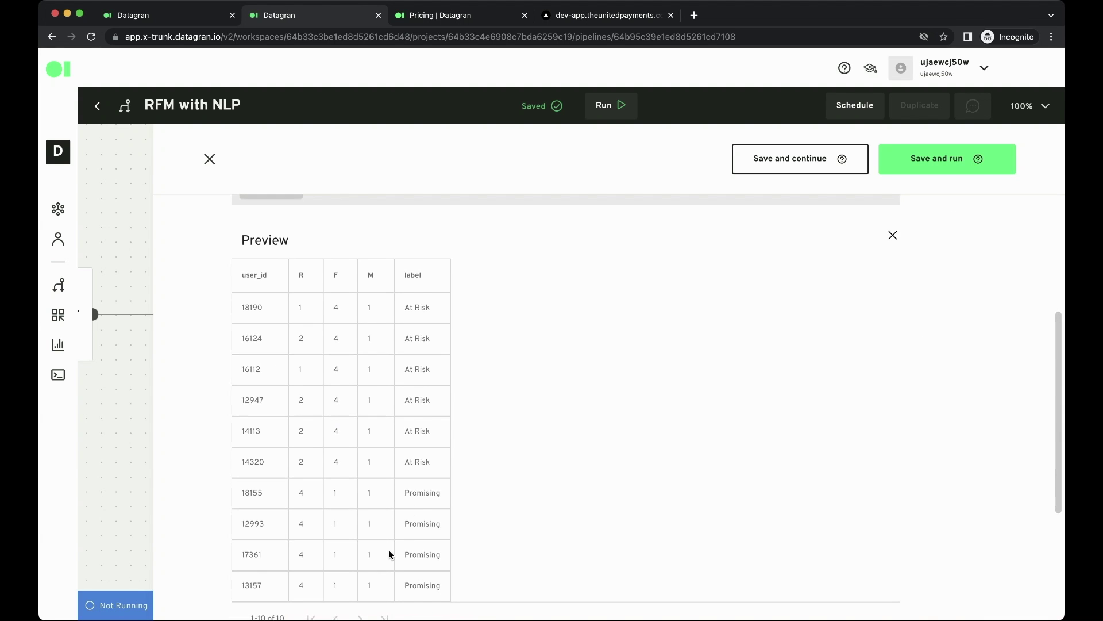
pyautogui.scroll(3, 432, 428)
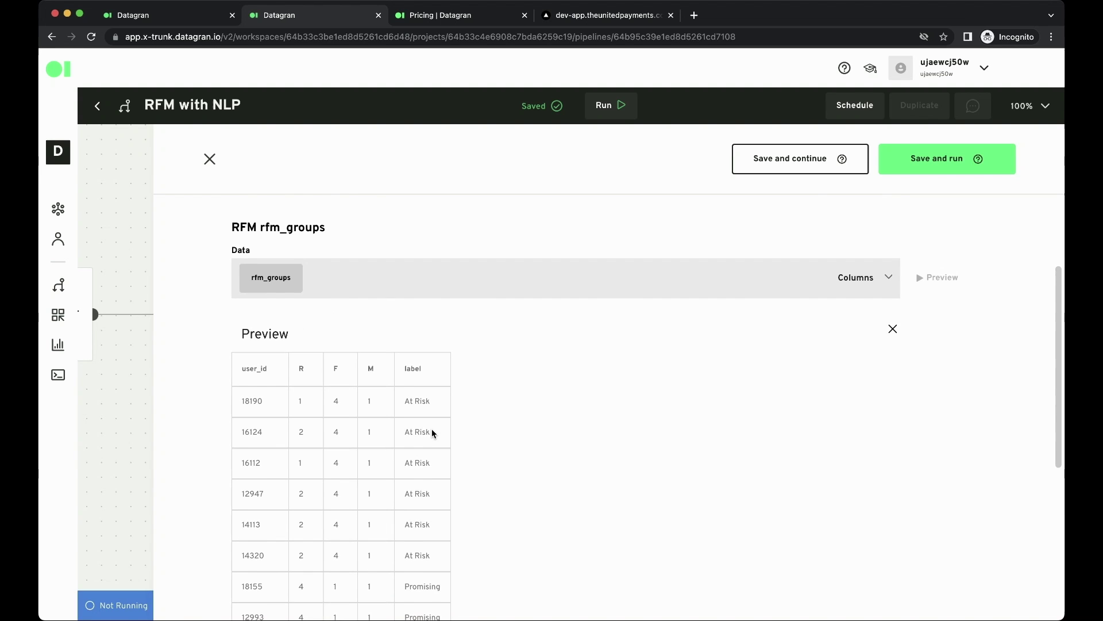
pyautogui.click(210, 159)
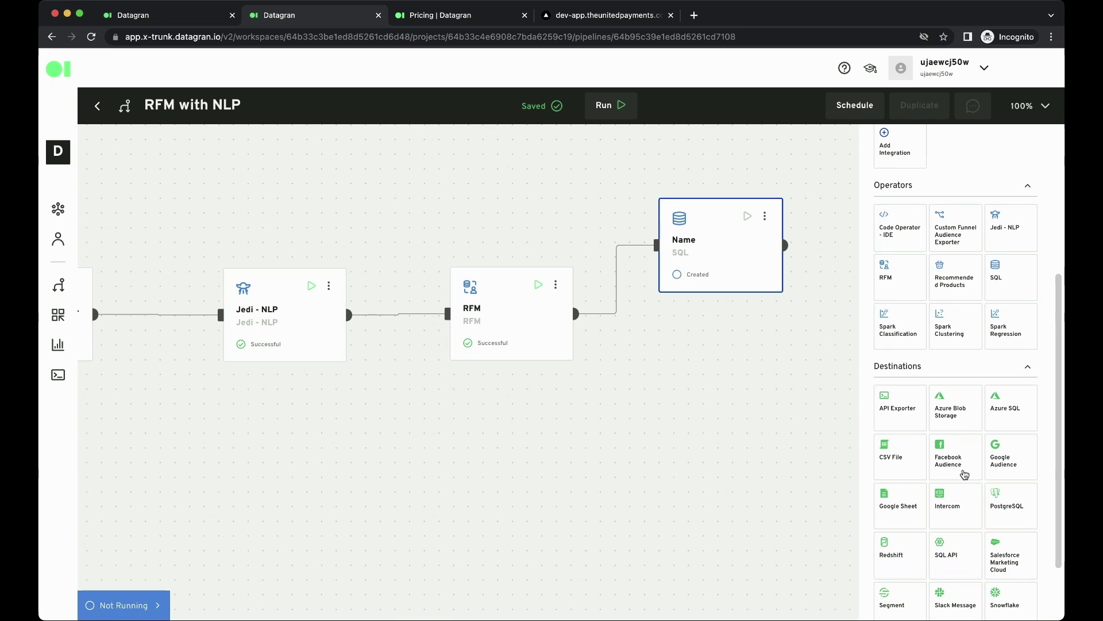
# Add a second Jedi - NLP operator, feed RFM's output into it, and open its editor.
pyautogui.moveTo(1015, 230); pyautogui.dragTo(706, 376)
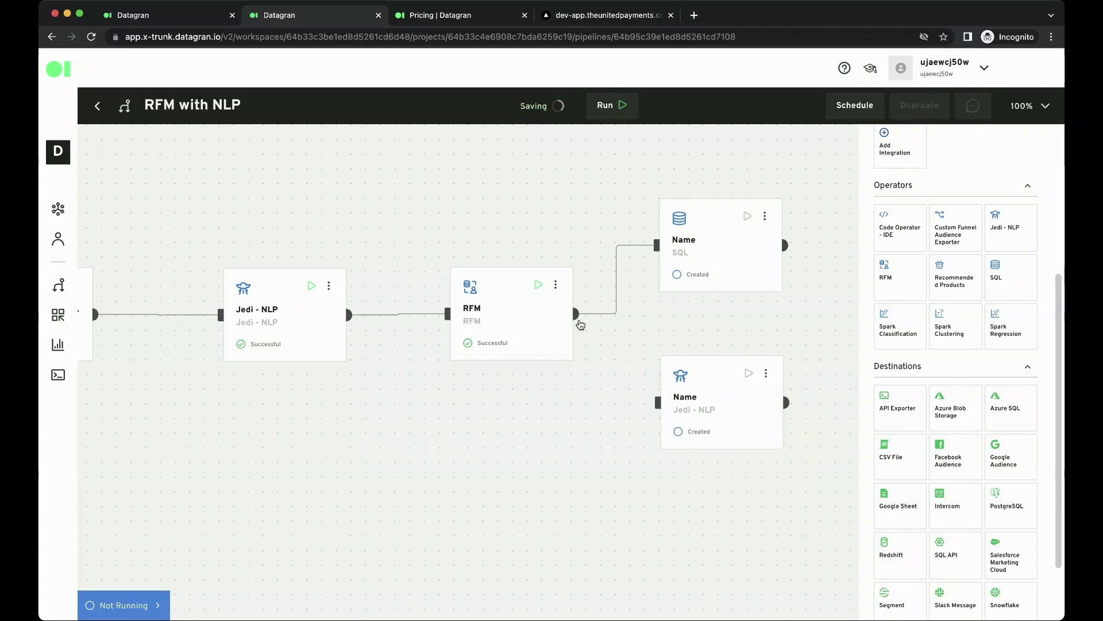
pyautogui.moveTo(575, 314); pyautogui.dragTo(658, 402)
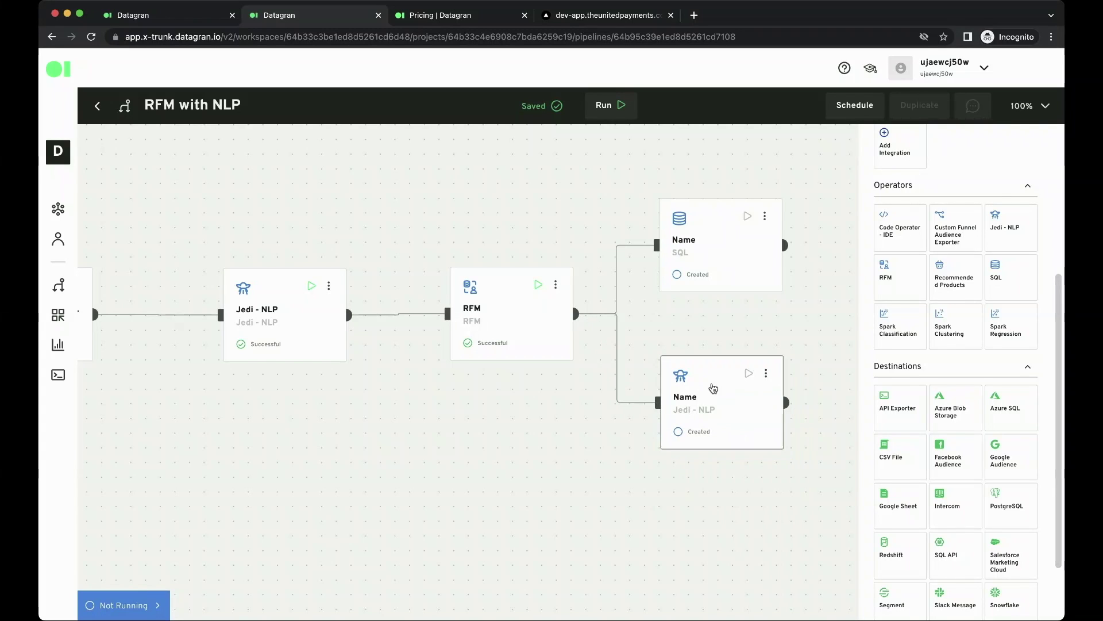
pyautogui.click(766, 373)
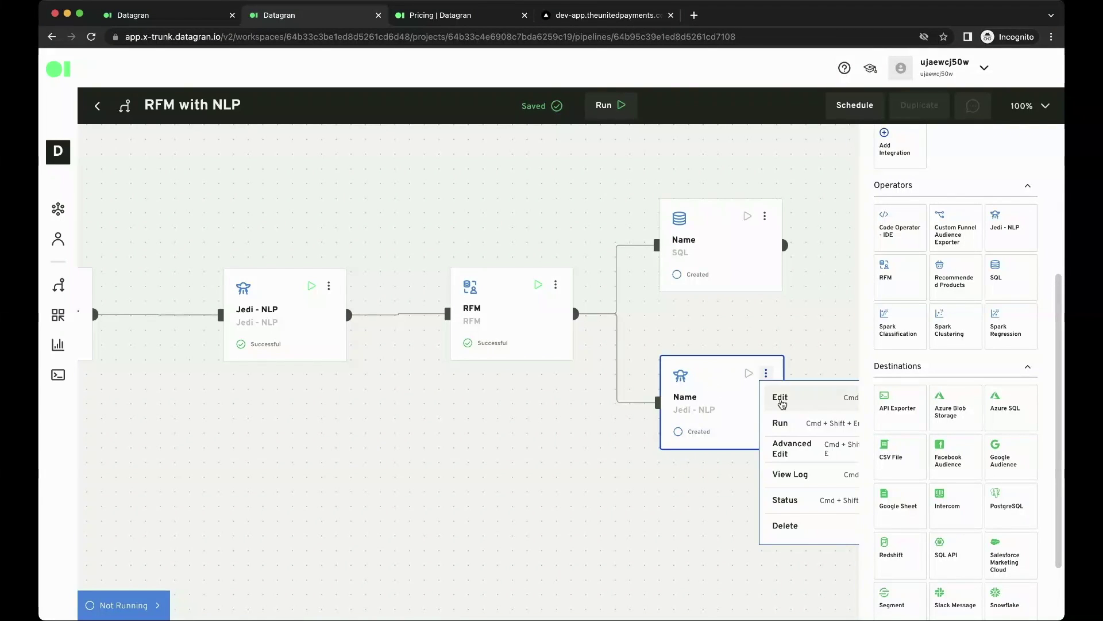
pyautogui.click(781, 402)
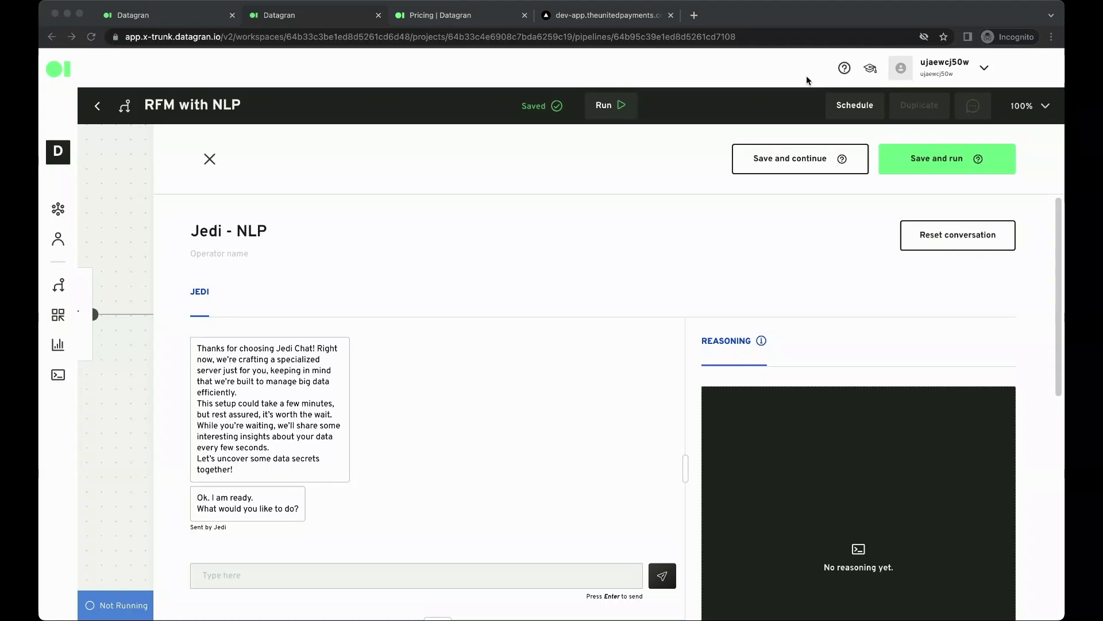
# Ask Jedi for user counts by RFM label and review the eight-row output (Hibernating 370, Champions 124).
pyautogui.click(257, 571)
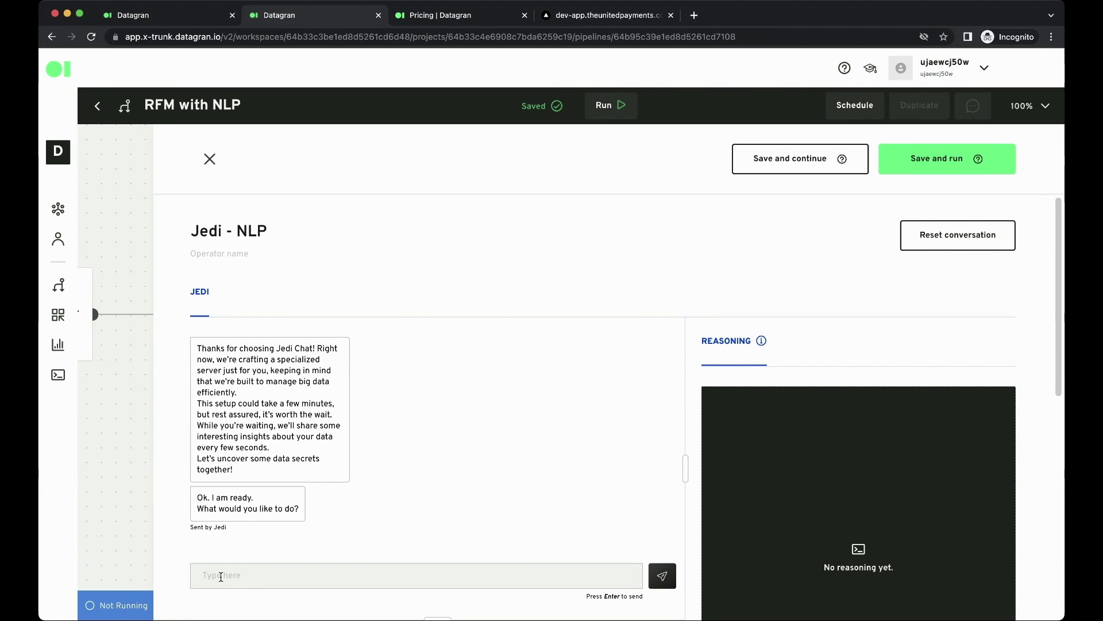
pyautogui.write('Give me a count by type of user in my table. For example the count of users that are Hybernating, Champions, etc.')
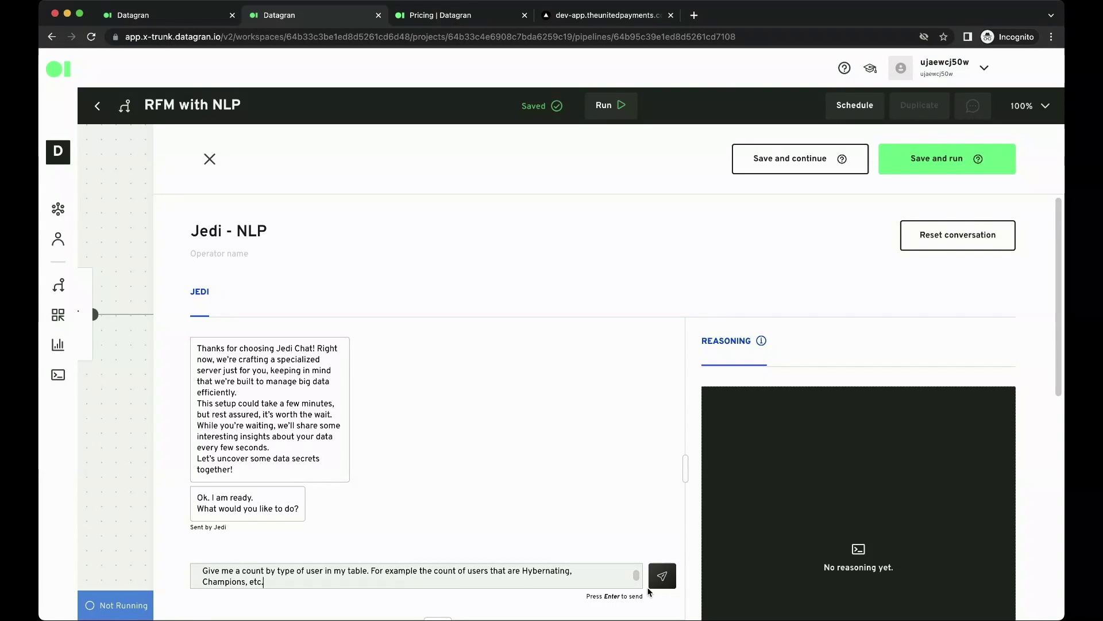
pyautogui.click(663, 577)
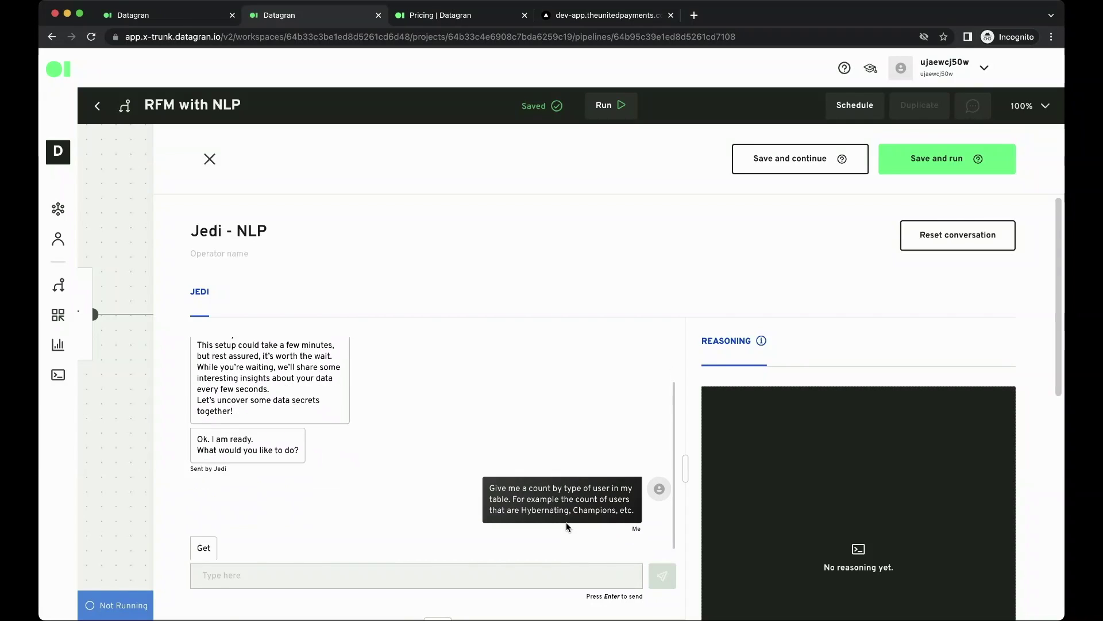
pyautogui.scroll(-1, 388, 444)
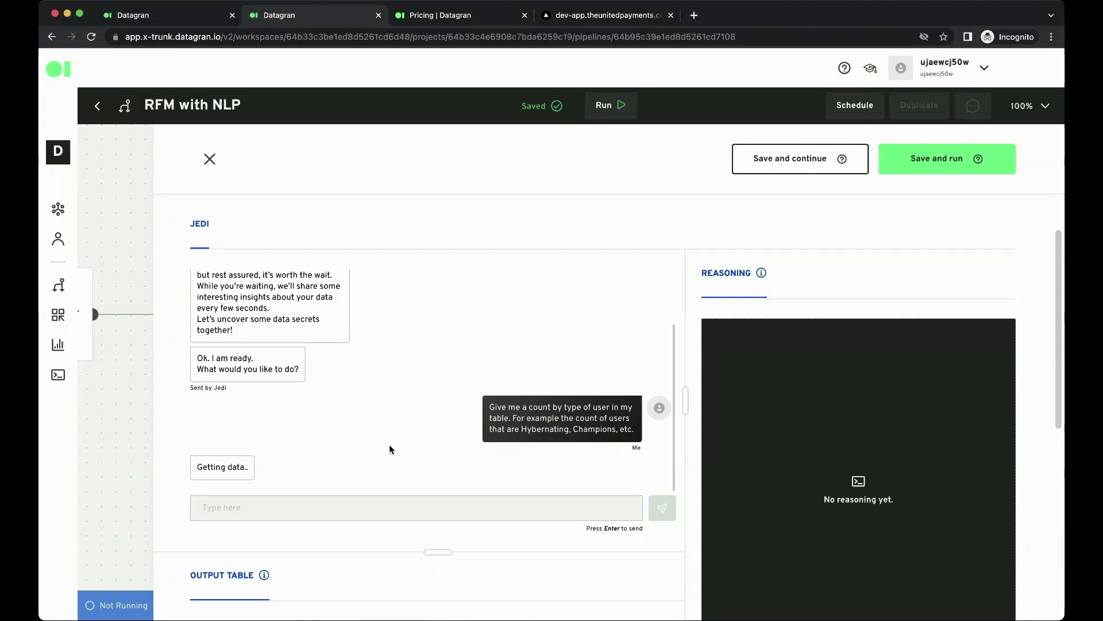
pyautogui.scroll(-1, 379, 414)
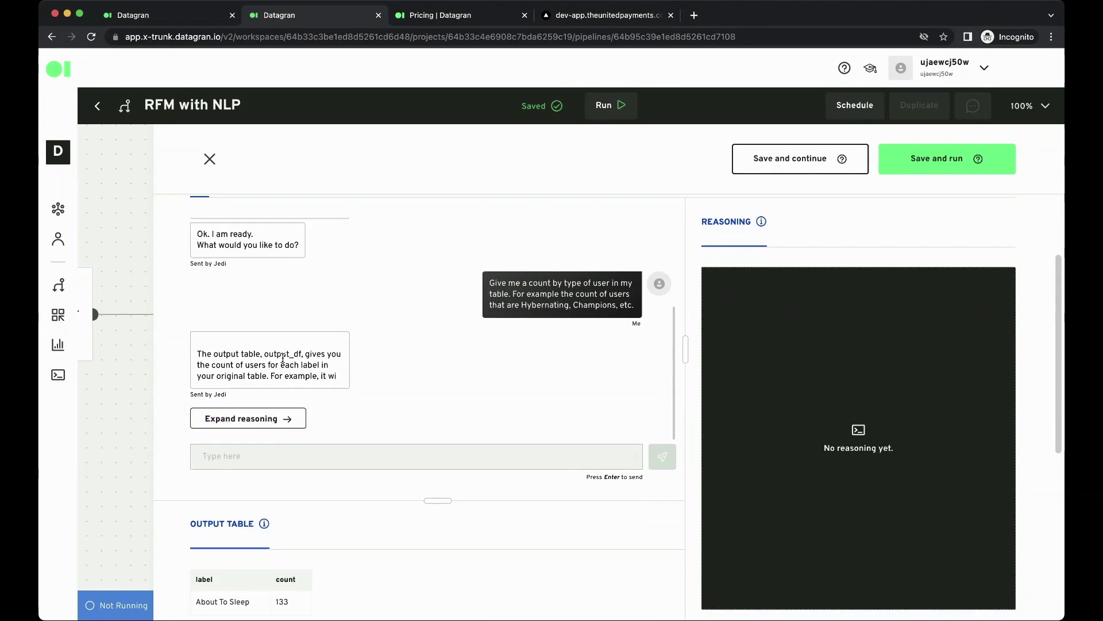
pyautogui.scroll(-5, 376, 404)
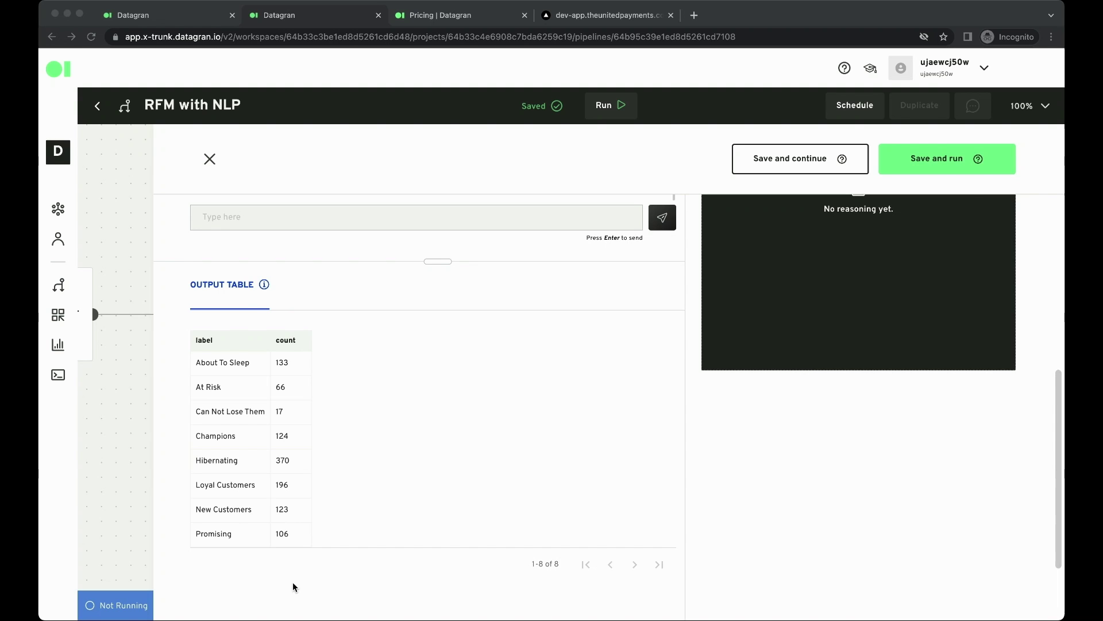
# Back on the pipeline canvas, place an Intercom destination and feed it from the second Jedi - NLP node.
pyautogui.click(210, 159)
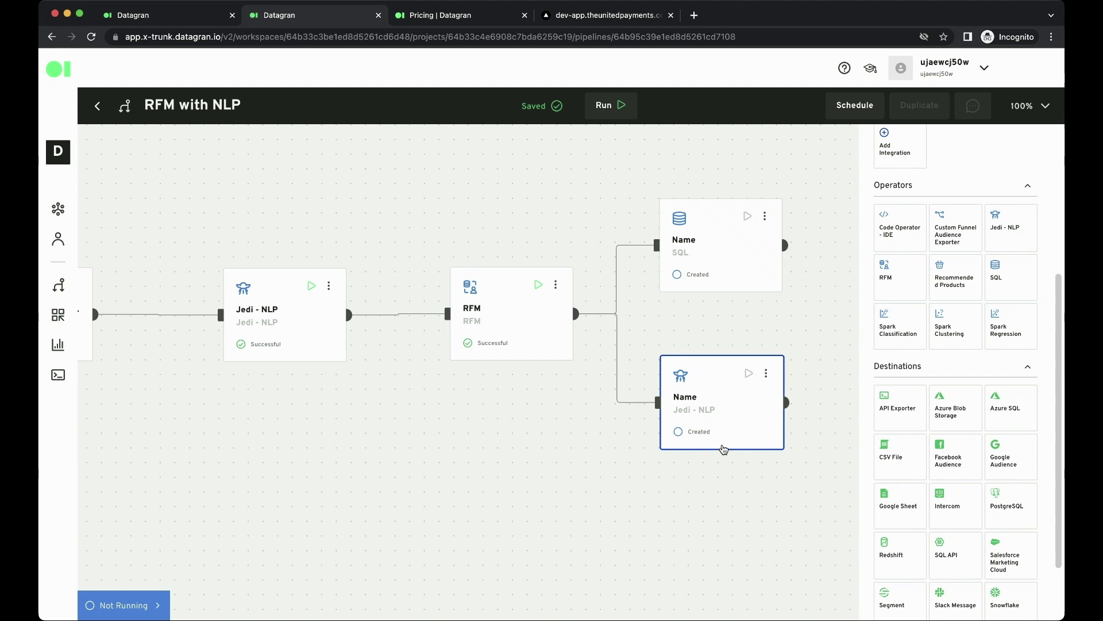
pyautogui.moveTo(819, 323); pyautogui.dragTo(515, 335)
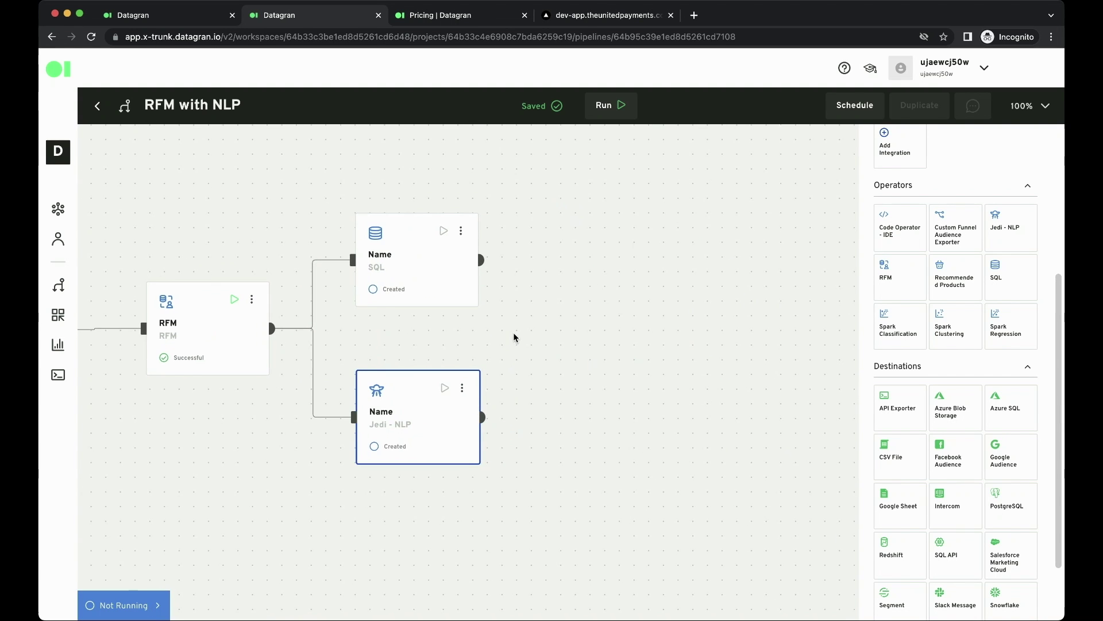
pyautogui.scroll(-1, 965, 479)
pyautogui.scroll(-1, 965, 478)
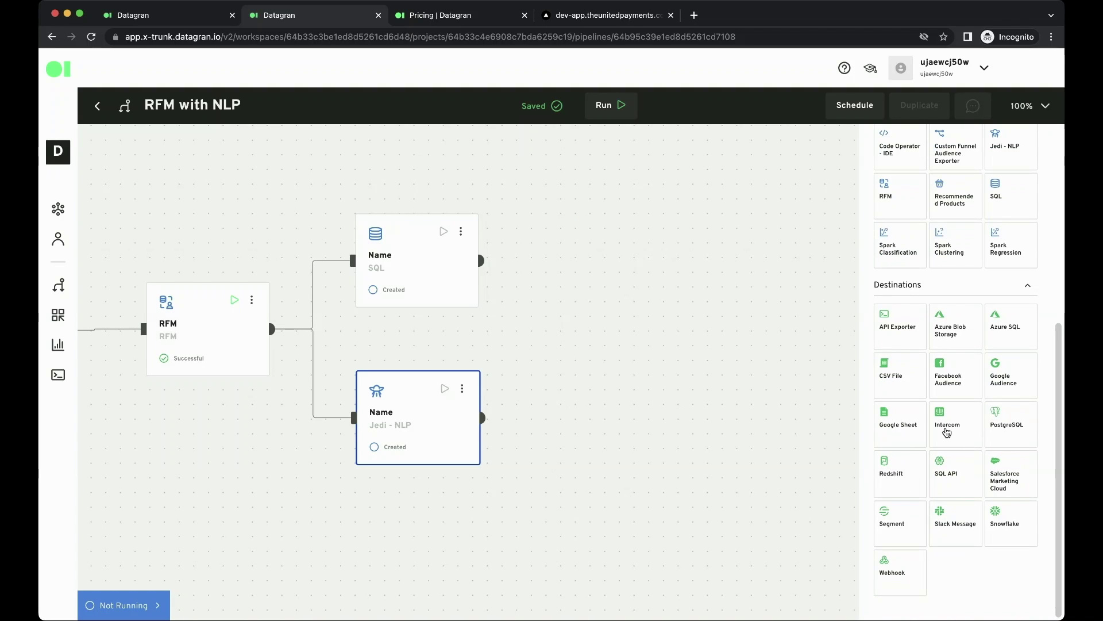
pyautogui.moveTo(947, 433); pyautogui.dragTo(628, 406)
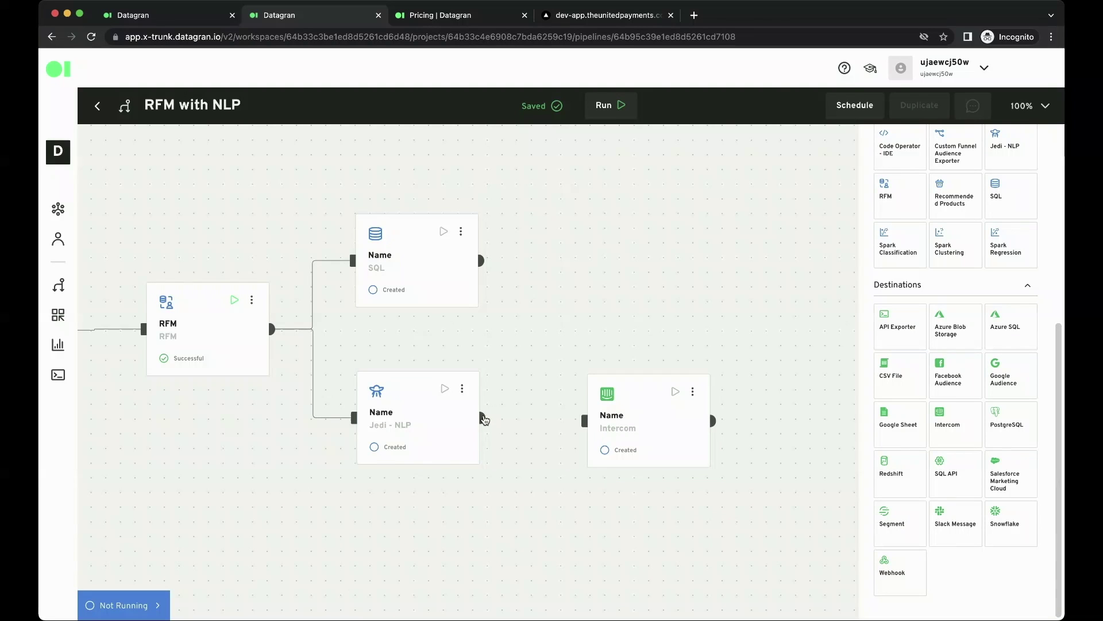
pyautogui.moveTo(482, 418); pyautogui.dragTo(585, 420)
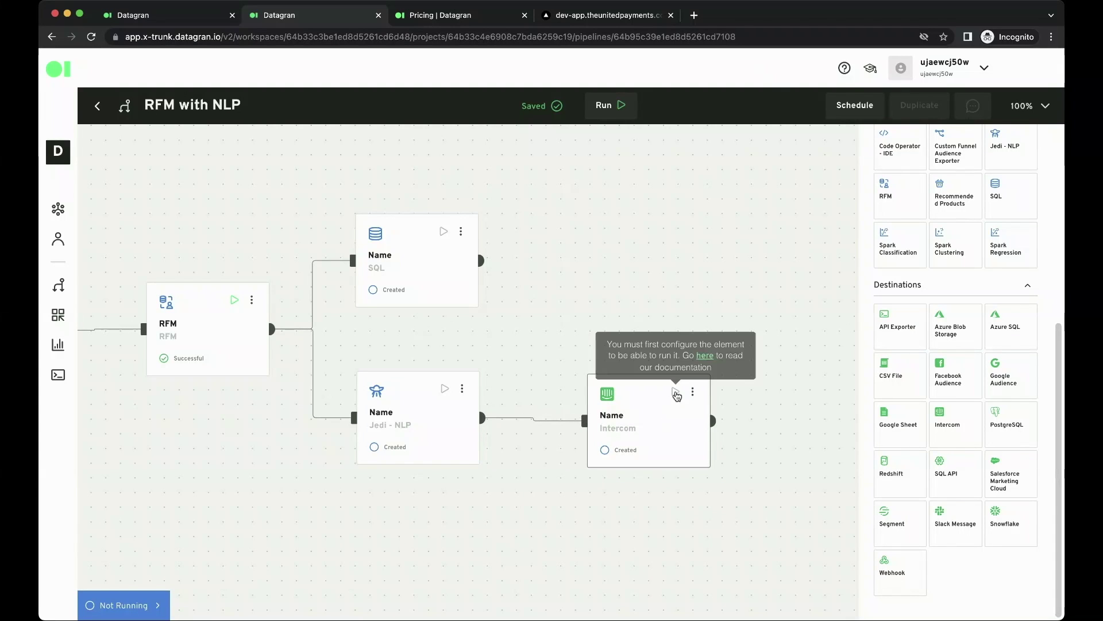